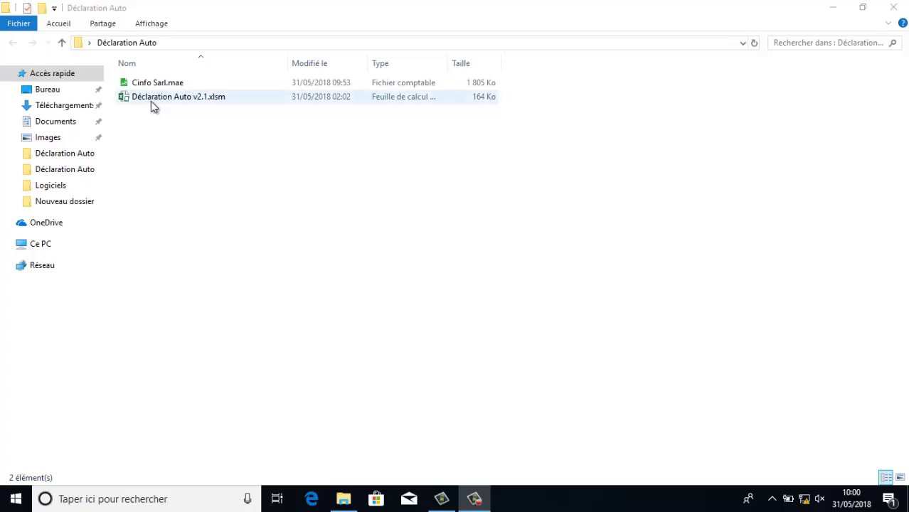
# Open the workbook Déclaration Auto v2.1.xlsm, dismiss its welcome message and bring up the Base parameters form.
pyautogui.doubleClick(151, 101)
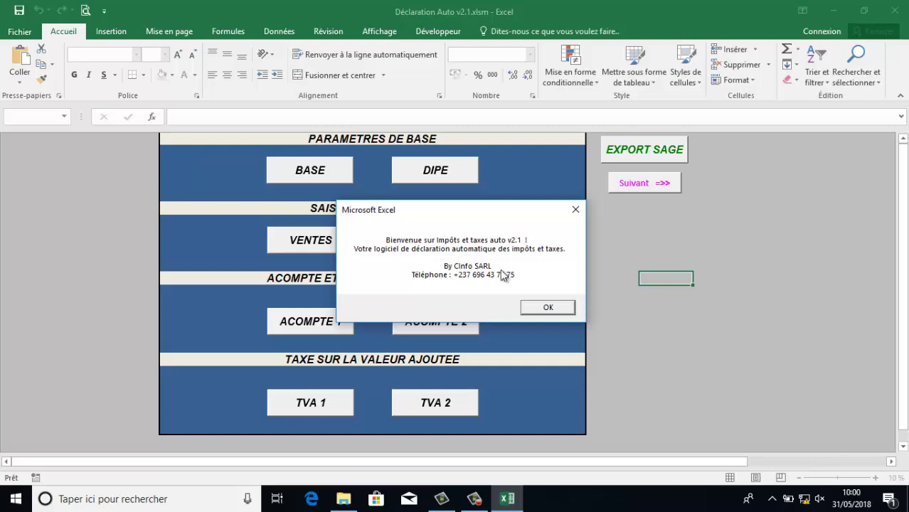
pyautogui.click(544, 307)
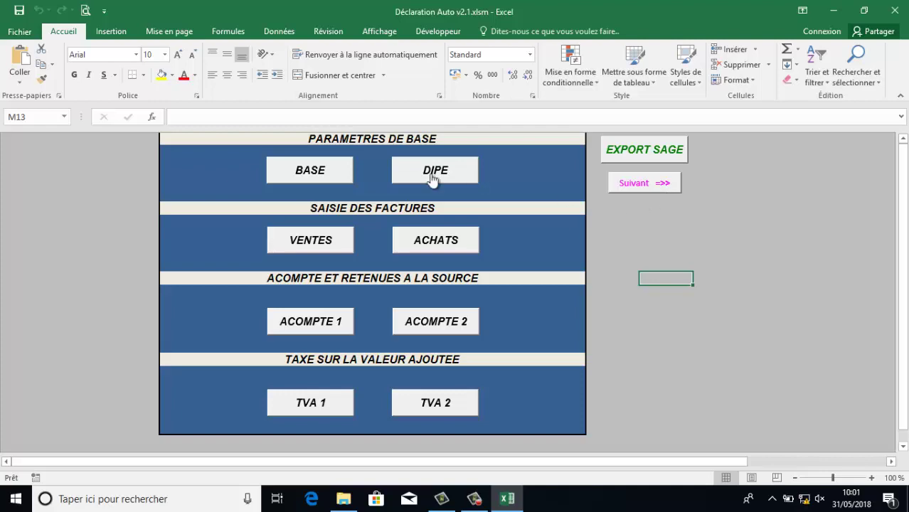
pyautogui.click(304, 171)
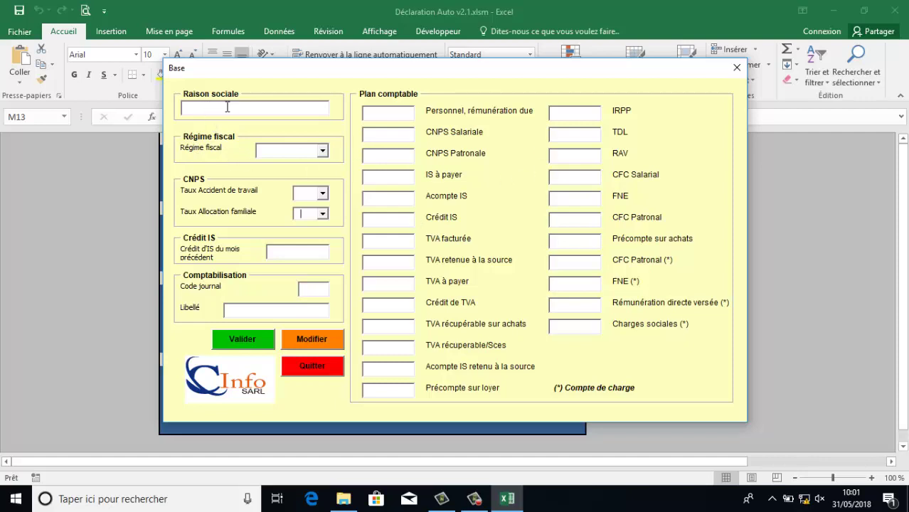
# Examine the choices offered for the Régime fiscal and the two CNPS rates in the Base form.
pyautogui.click(322, 150)
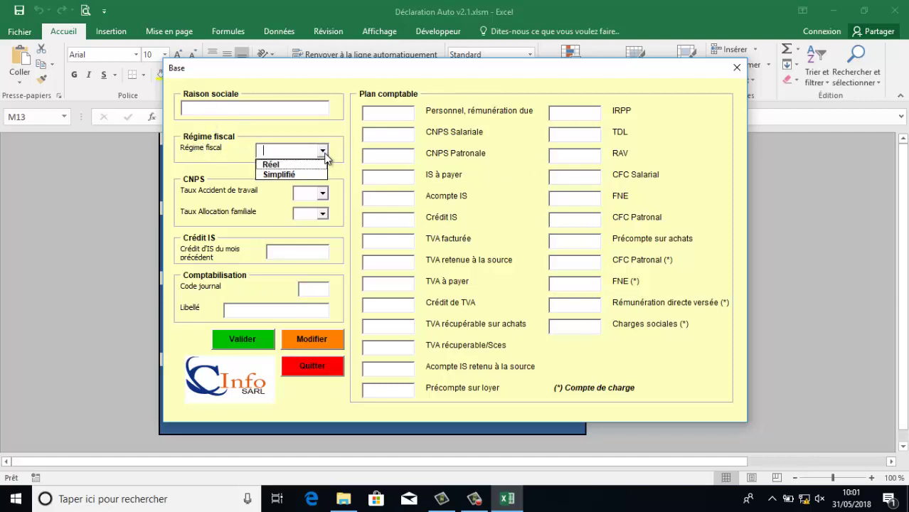
pyautogui.click(250, 138)
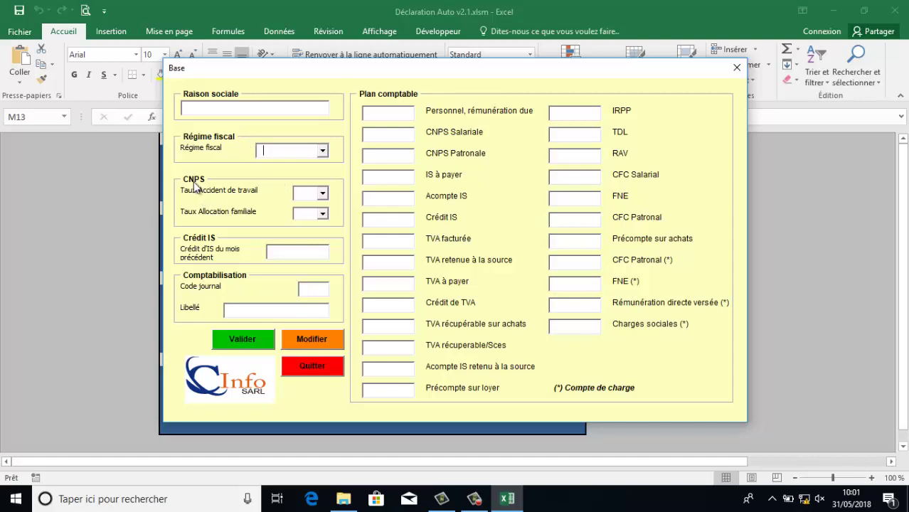
pyautogui.click(323, 194)
pyautogui.click(322, 195)
pyautogui.click(322, 214)
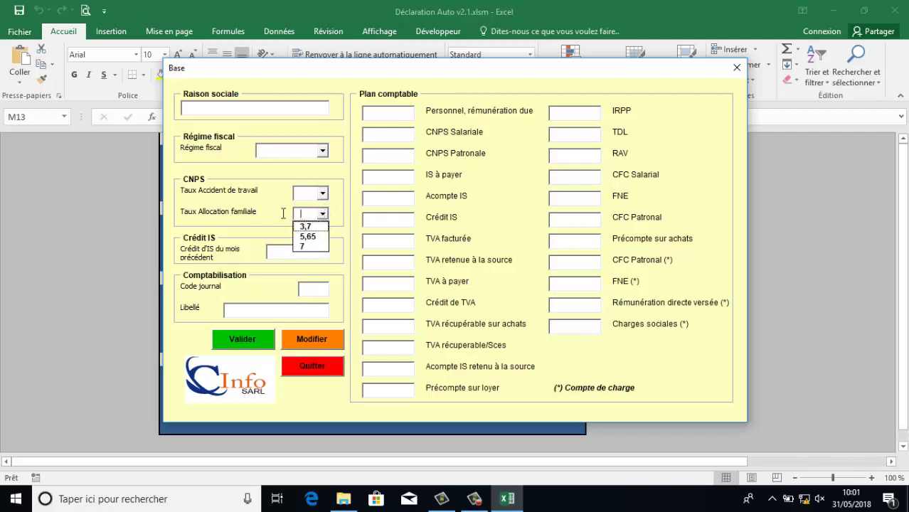
pyautogui.click(236, 203)
# Examine the Crédit IS, Comptabilisation and Plan comptable fields of the Base form, including the expense accounts marked (*).
pyautogui.click(291, 252)
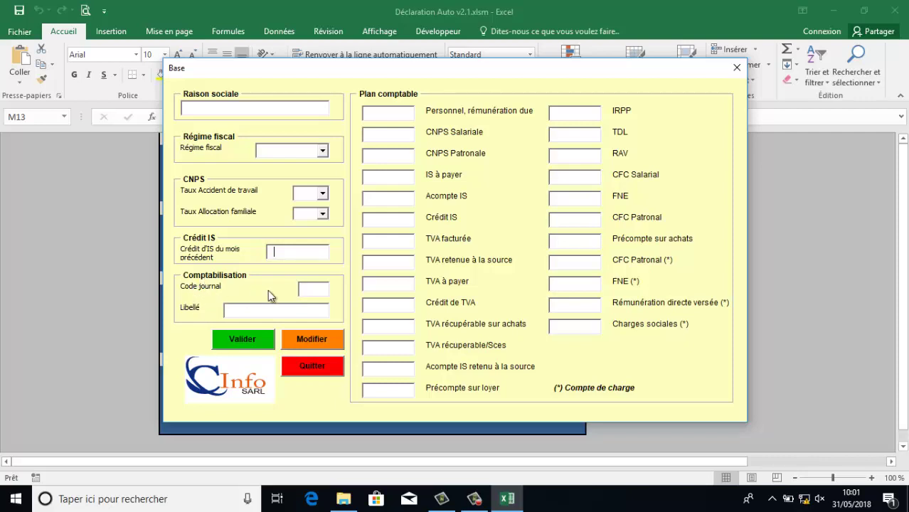
pyautogui.click(310, 291)
pyautogui.click(373, 116)
pyautogui.click(579, 262)
pyautogui.click(571, 286)
pyautogui.click(569, 304)
pyautogui.click(377, 109)
pyautogui.click(364, 177)
pyautogui.click(386, 117)
# Load the saved base parameters for modification, set the Régime fiscal to Simplifié and save the form.
pyautogui.click(306, 342)
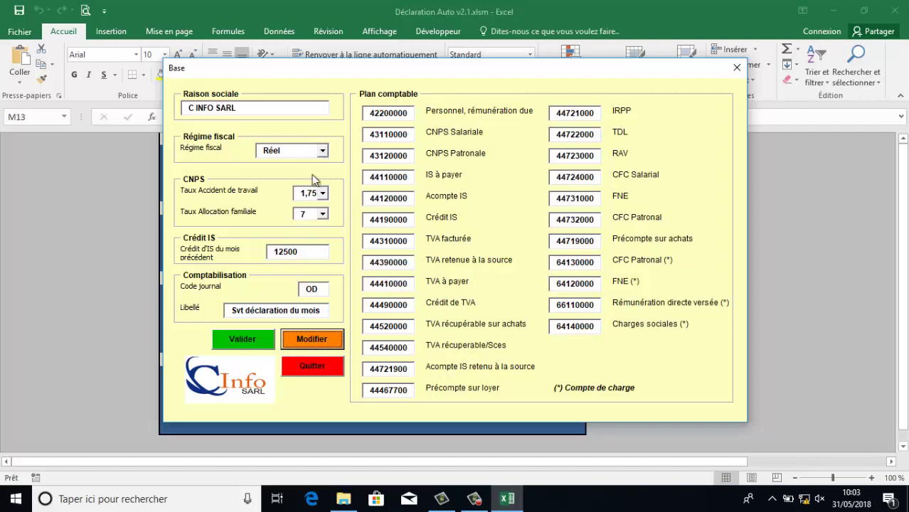
pyautogui.click(323, 150)
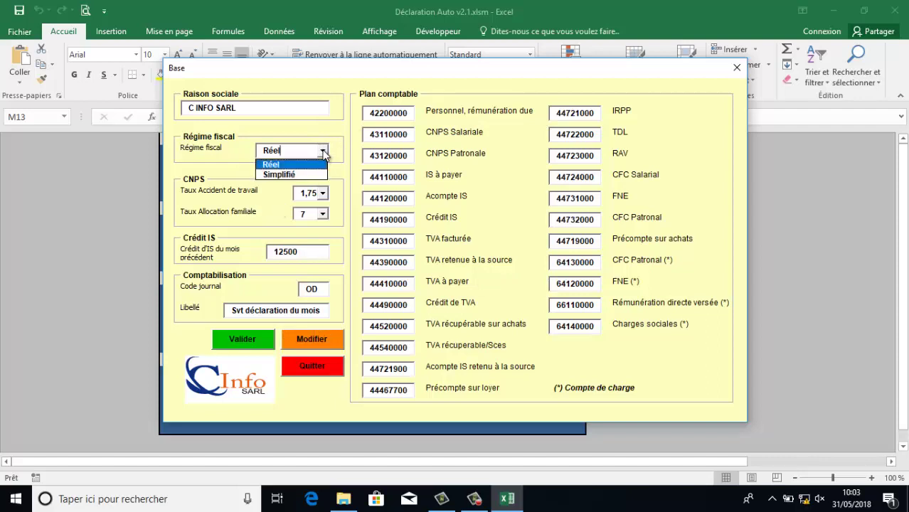
pyautogui.click(279, 175)
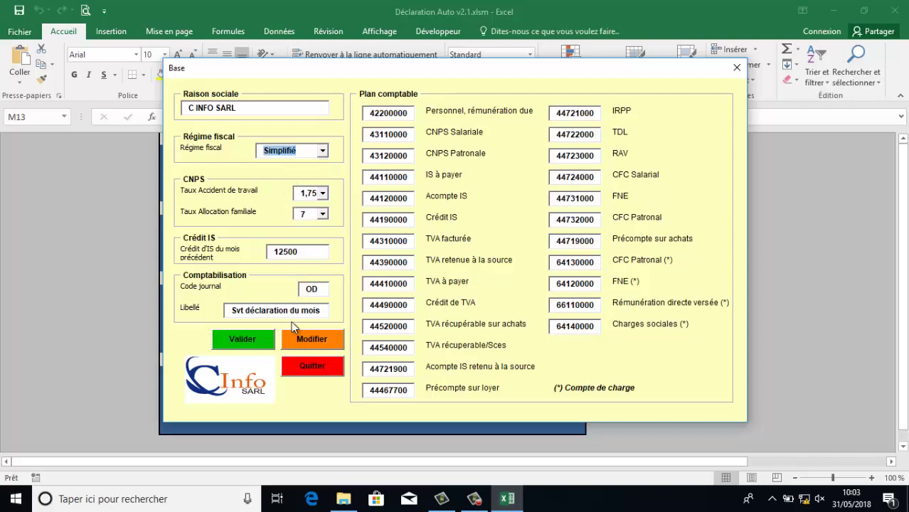
pyautogui.click(252, 340)
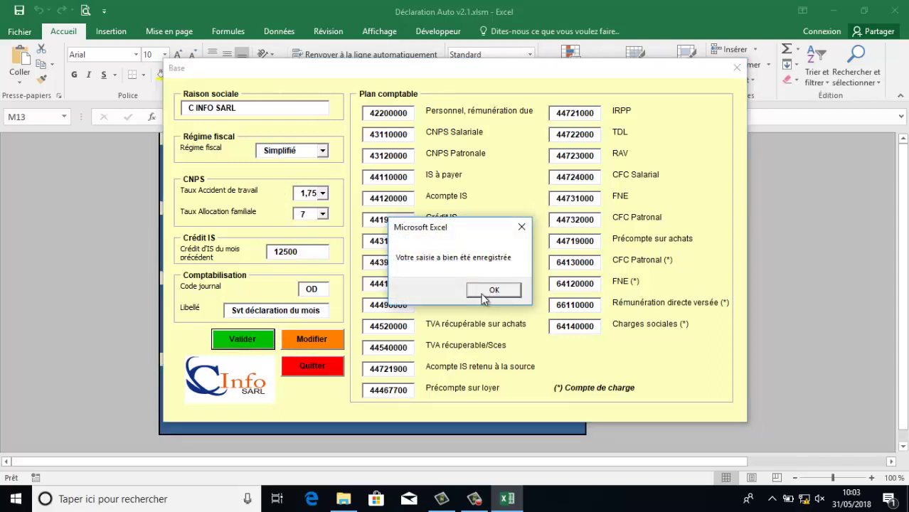
pyautogui.click(492, 290)
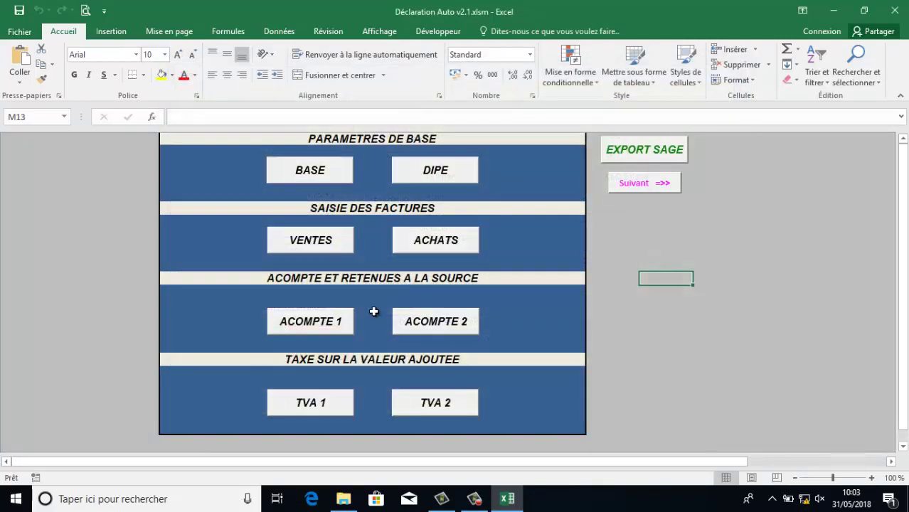
# Reopen the saved base parameters, set the Régime fiscal to Réel and save the form.
pyautogui.click(298, 174)
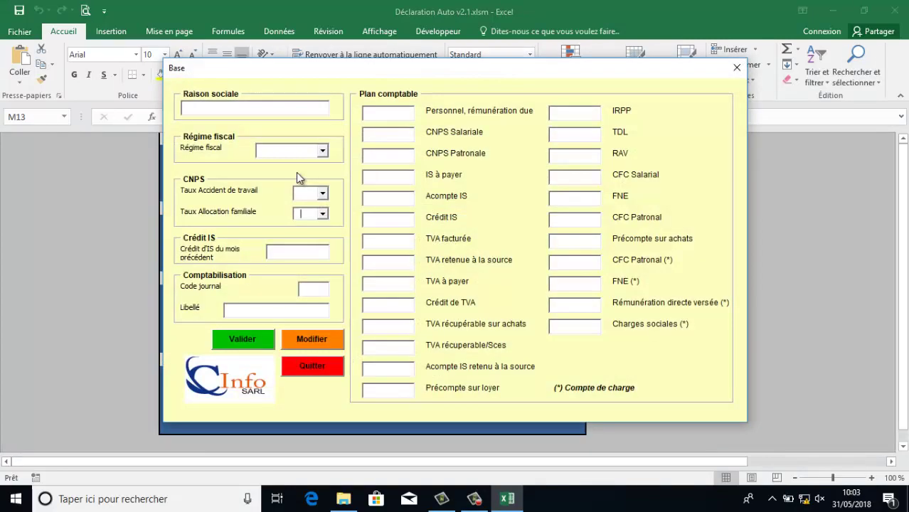
pyautogui.click(320, 337)
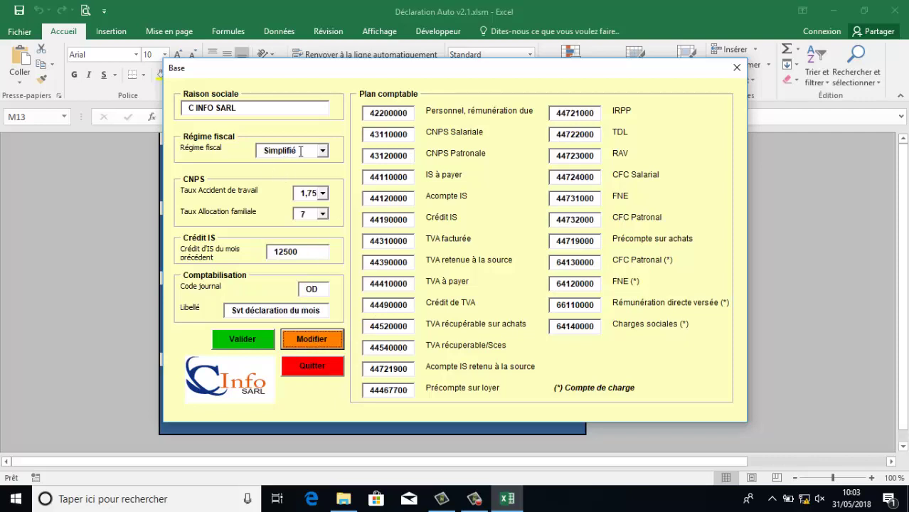
pyautogui.click(322, 151)
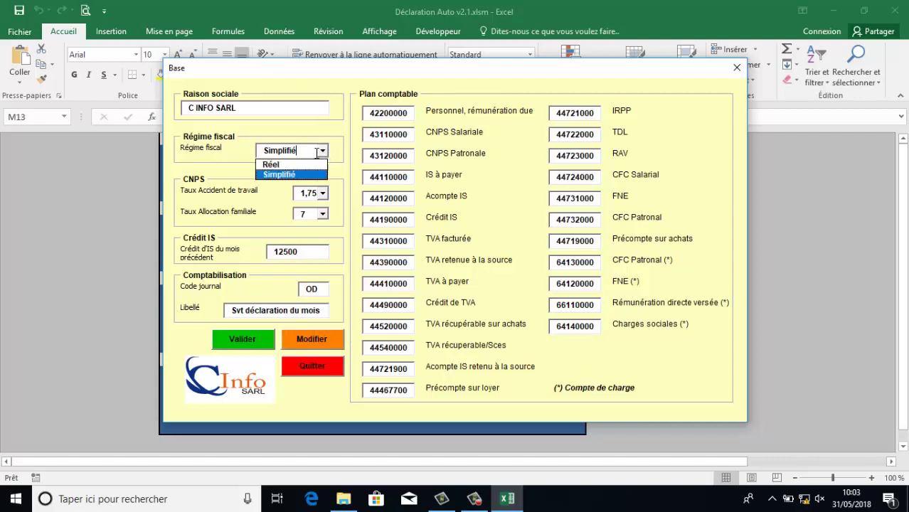
pyautogui.click(313, 165)
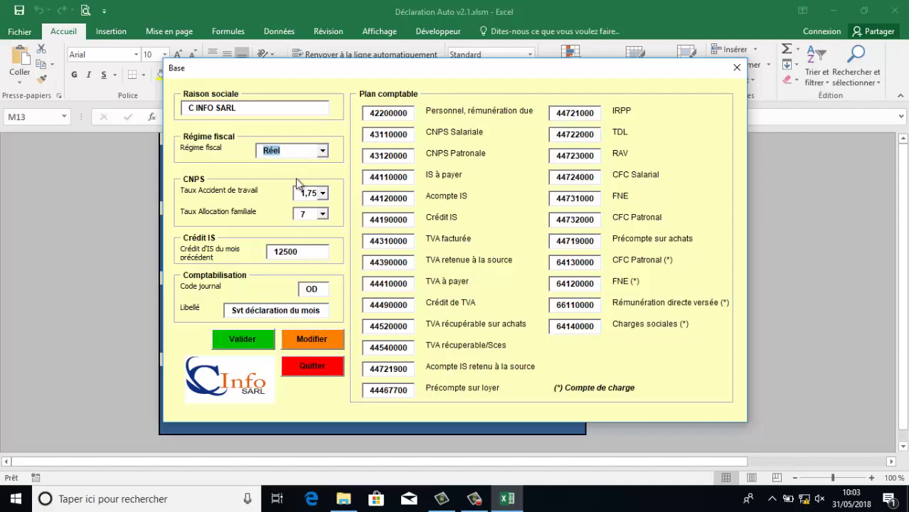
pyautogui.click(254, 340)
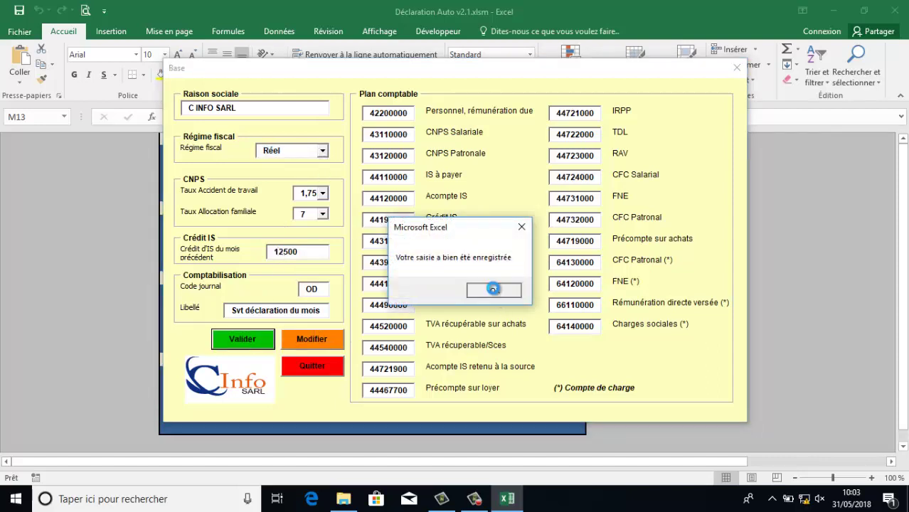
pyautogui.click(497, 293)
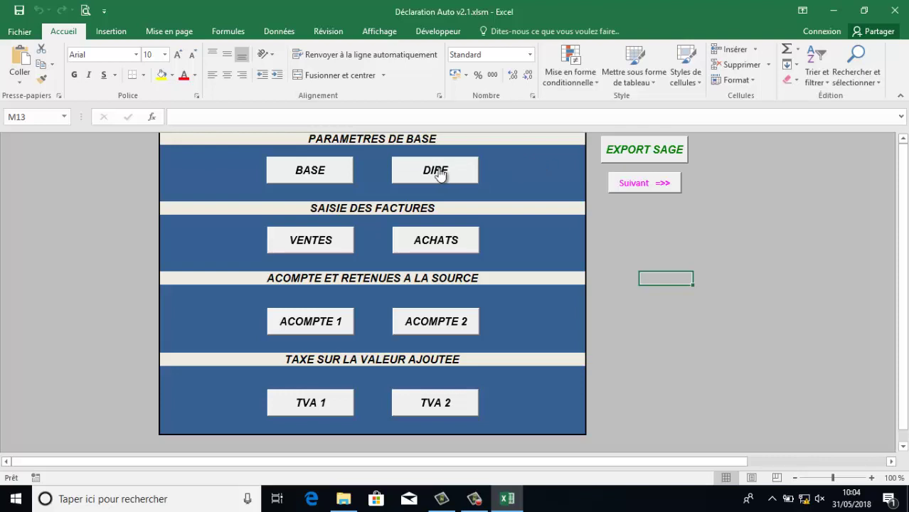
# Try both routes from the home page to the DIPE payroll sheet, returning to the home page each time.
pyautogui.click(647, 183)
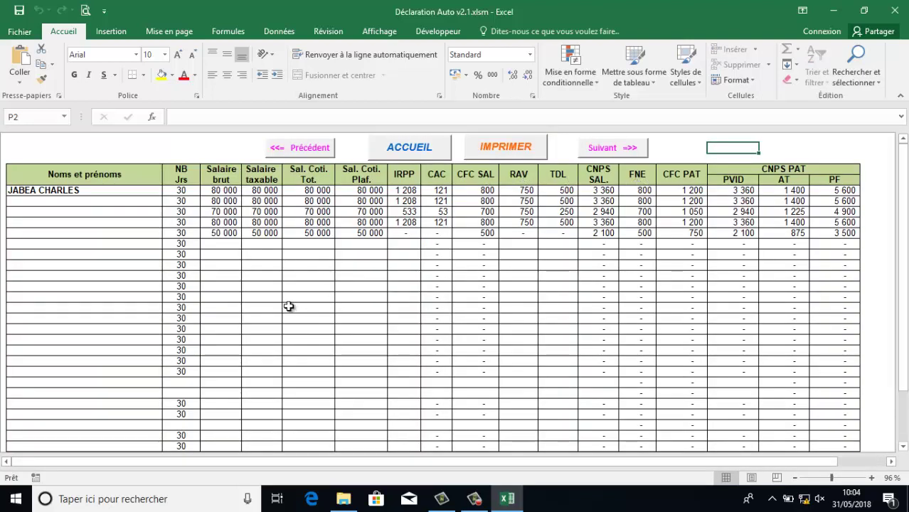
pyautogui.click(298, 149)
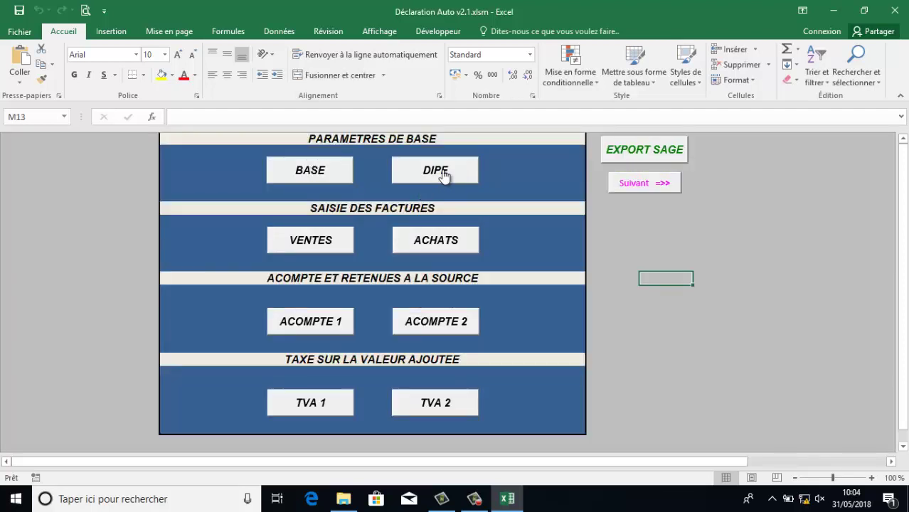
pyautogui.click(442, 176)
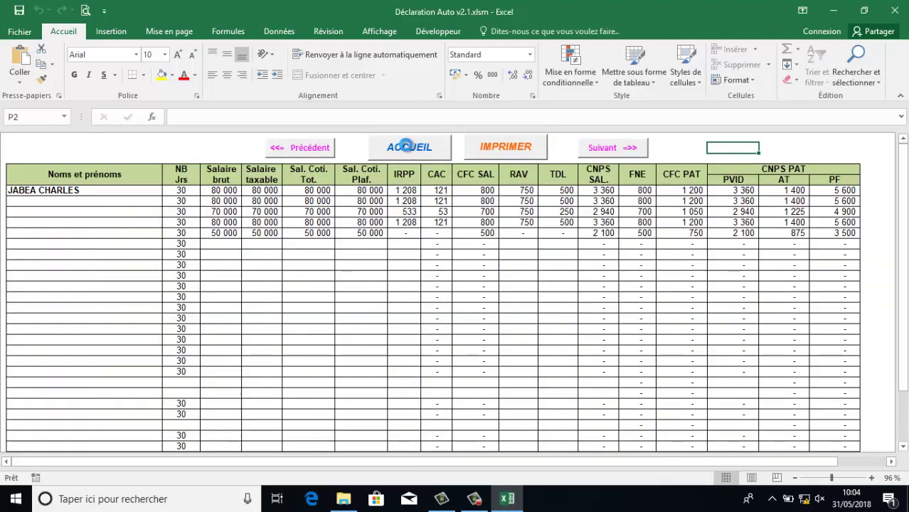
pyautogui.click(408, 148)
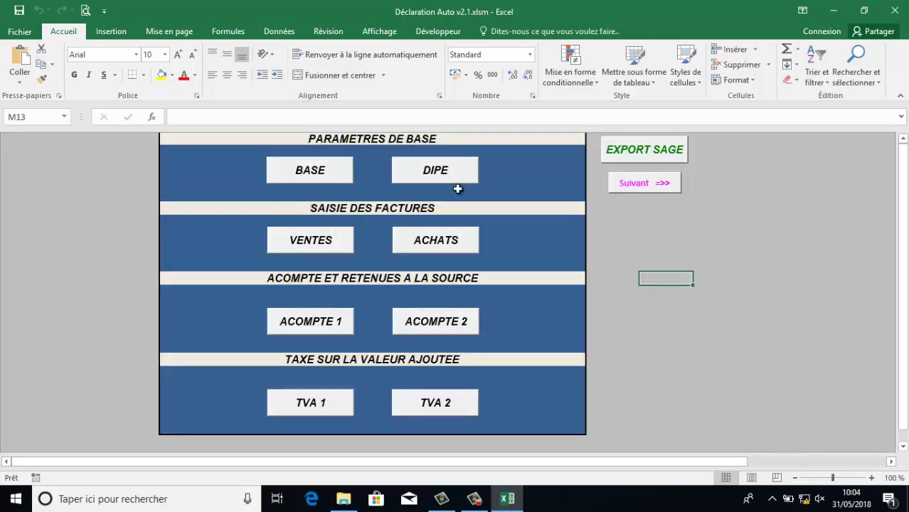
# Go to the DIPE sheet and examine the employee name cells and the employer's CNPS AT contribution for the first employee.
pyautogui.click(630, 184)
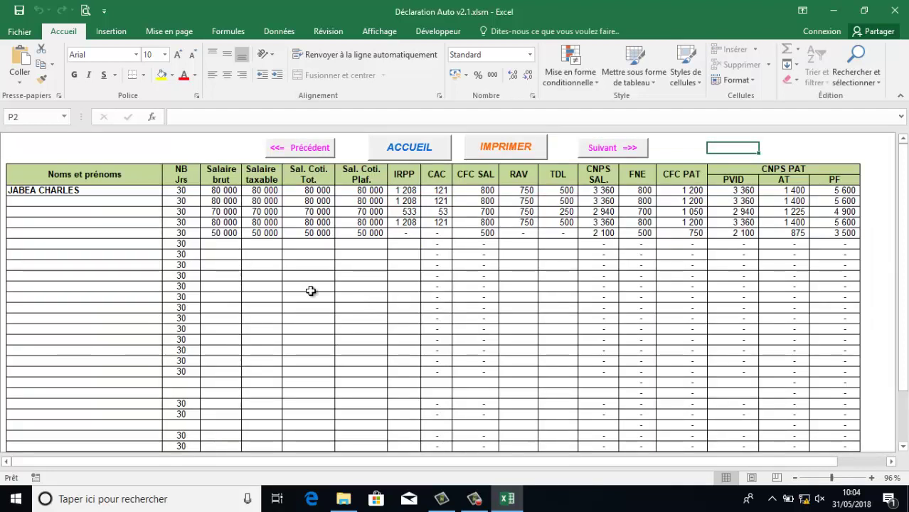
pyautogui.click(26, 191)
pyautogui.click(34, 202)
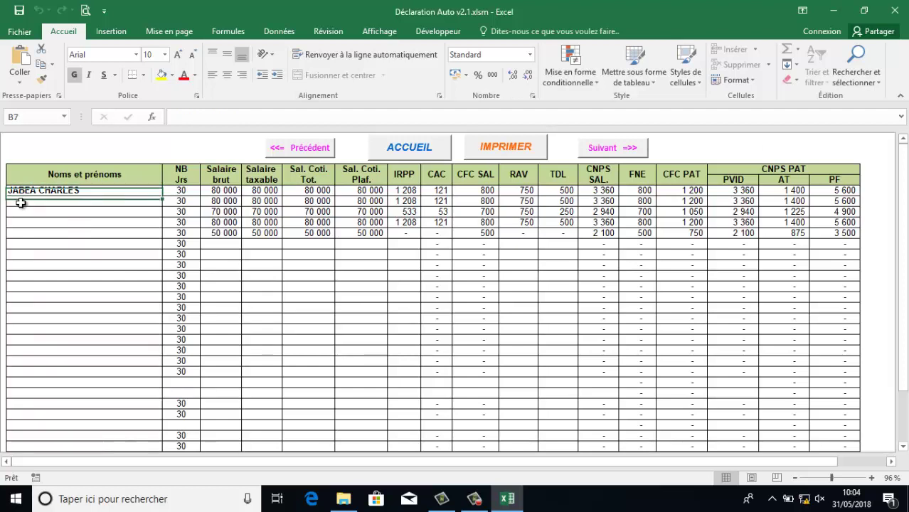
pyautogui.click(31, 217)
pyautogui.click(50, 265)
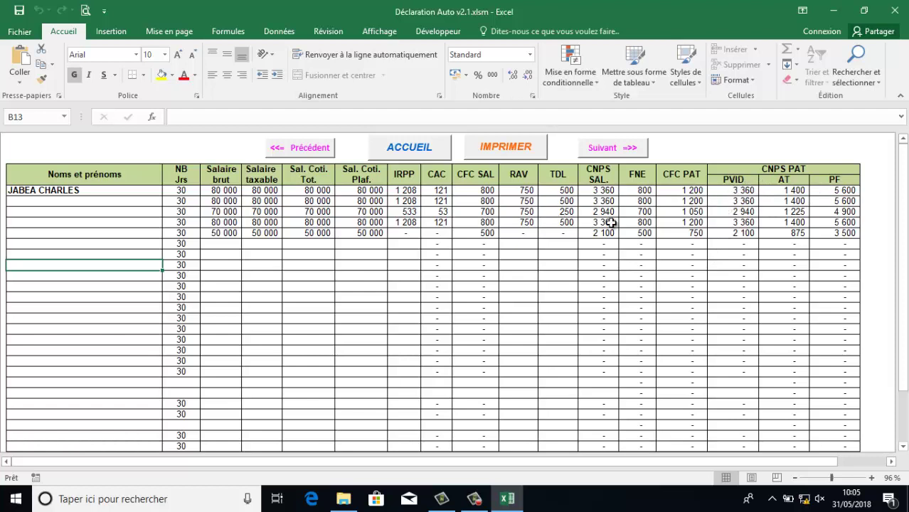
pyautogui.click(788, 191)
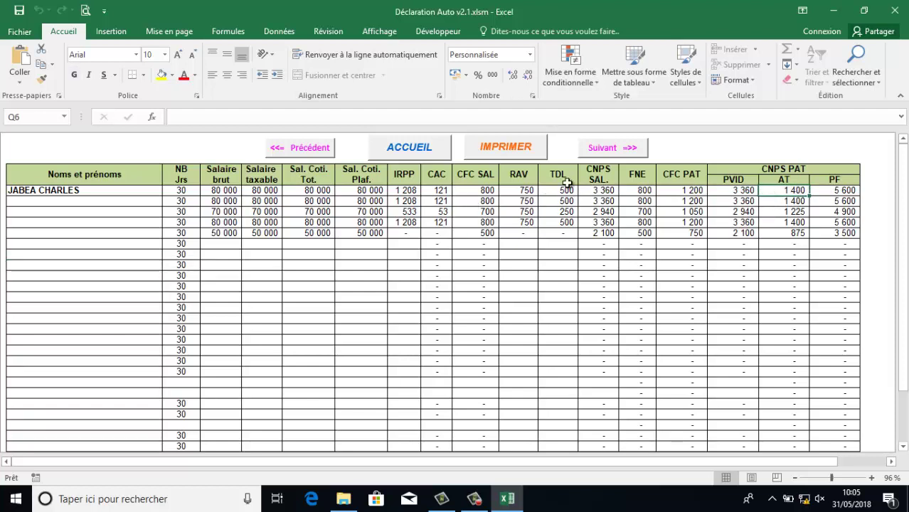
# From the home page, reload the saved base parameters, review the Taux Accident de travail and Taux Allocation familiale settings, and validate the form.
pyautogui.click(404, 153)
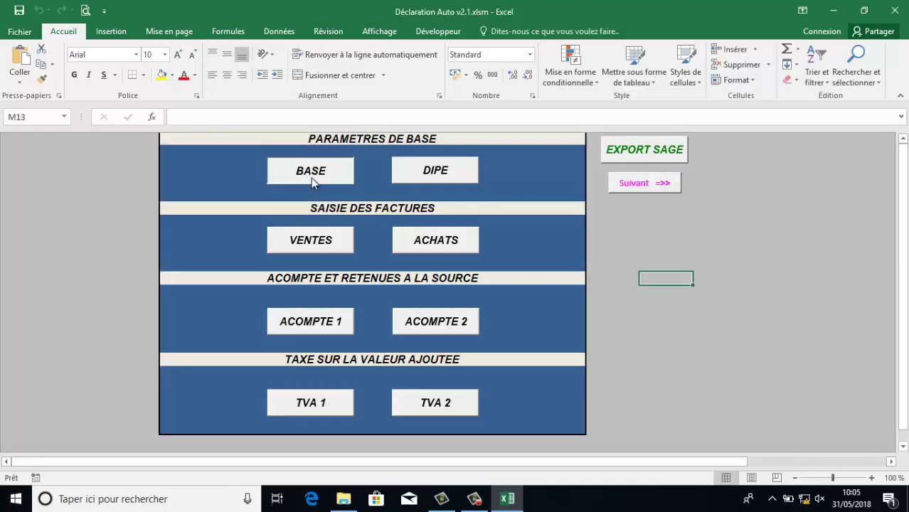
pyautogui.click(310, 174)
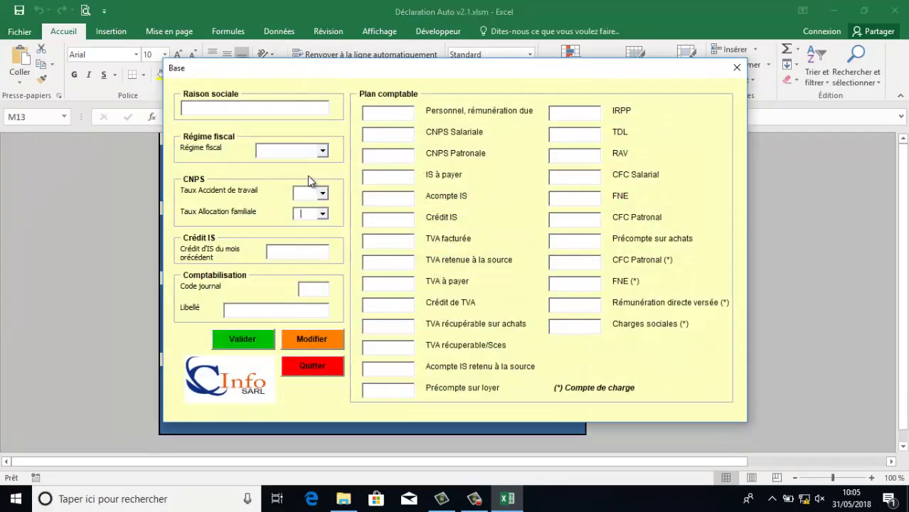
pyautogui.click(323, 338)
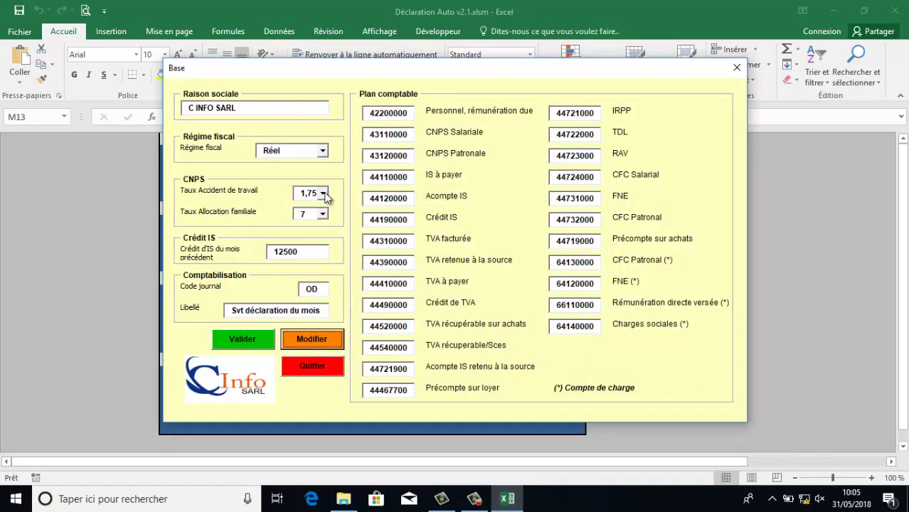
pyautogui.click(322, 194)
pyautogui.click(323, 195)
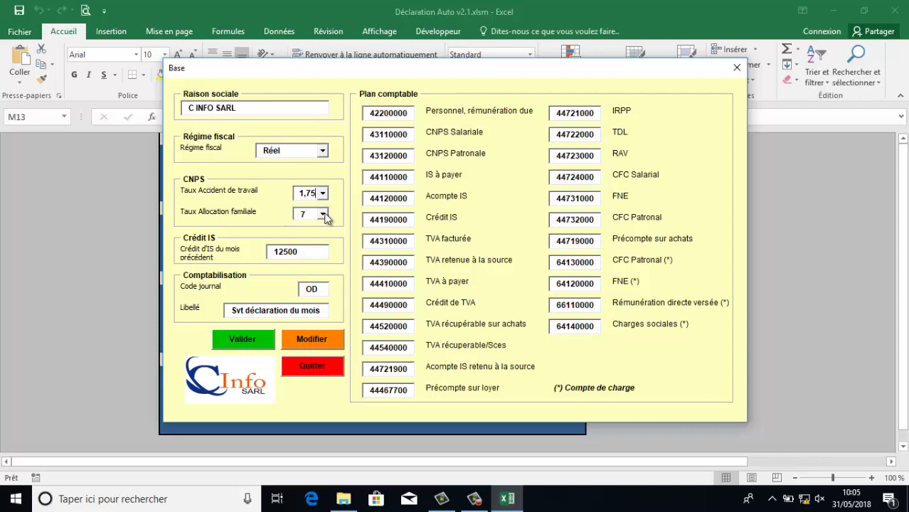
pyautogui.doubleClick(323, 216)
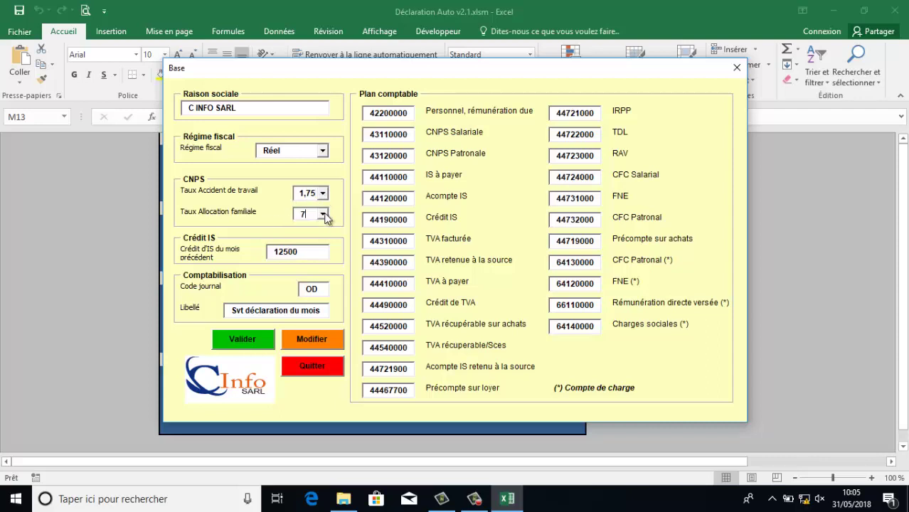
pyautogui.click(244, 342)
pyautogui.click(494, 290)
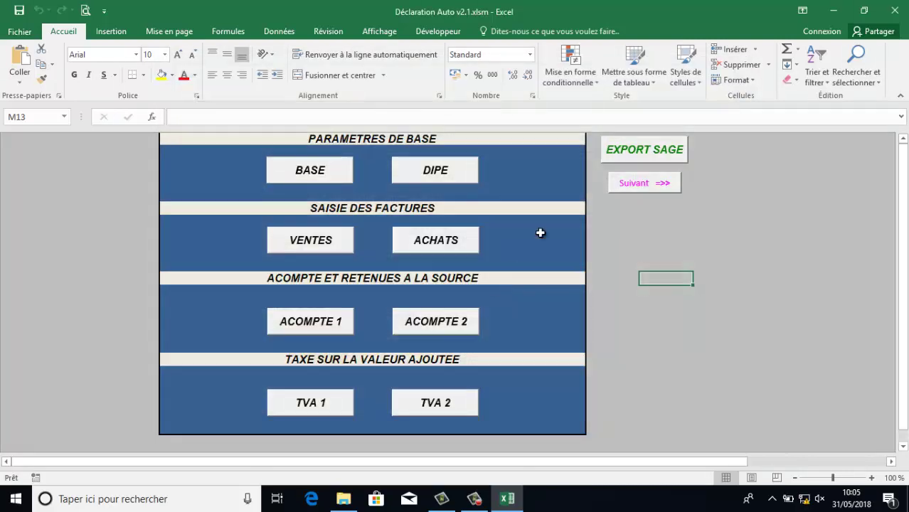
# Return to the DIPE sheet and examine the payroll contributions down to the Totaux row.
pyautogui.click(455, 168)
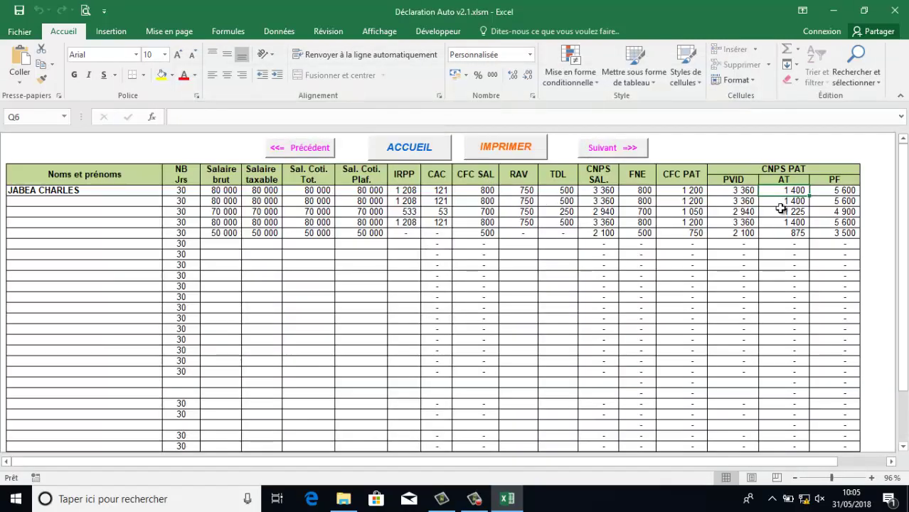
pyautogui.moveTo(905, 158); pyautogui.dragTo(904, 172)
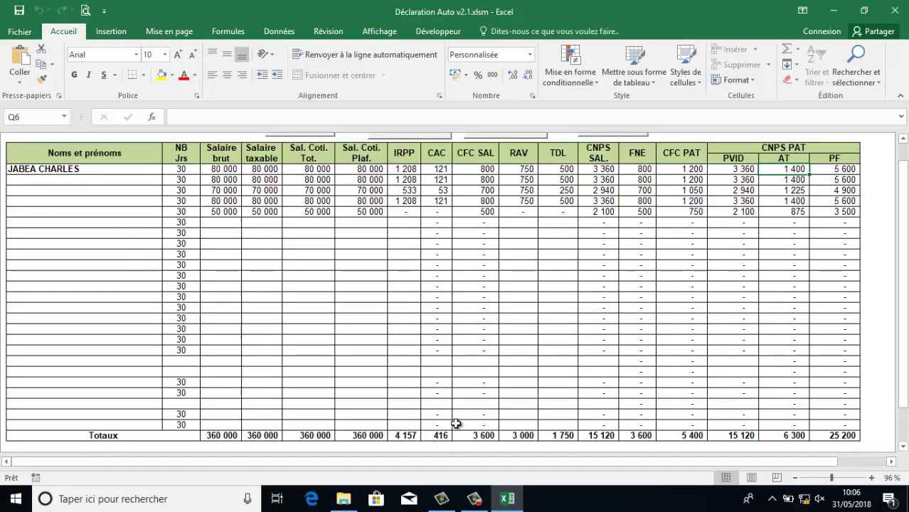
pyautogui.moveTo(905, 331); pyautogui.dragTo(903, 324)
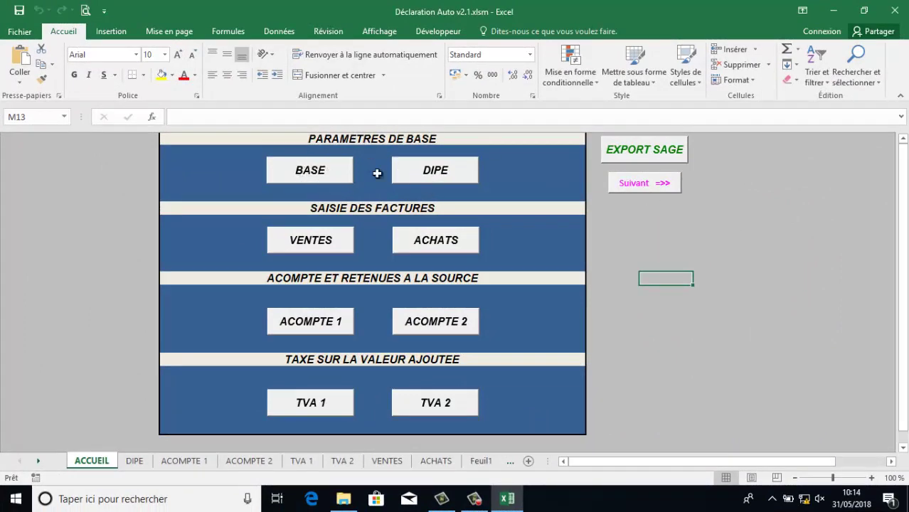
pyautogui.click(312, 242)
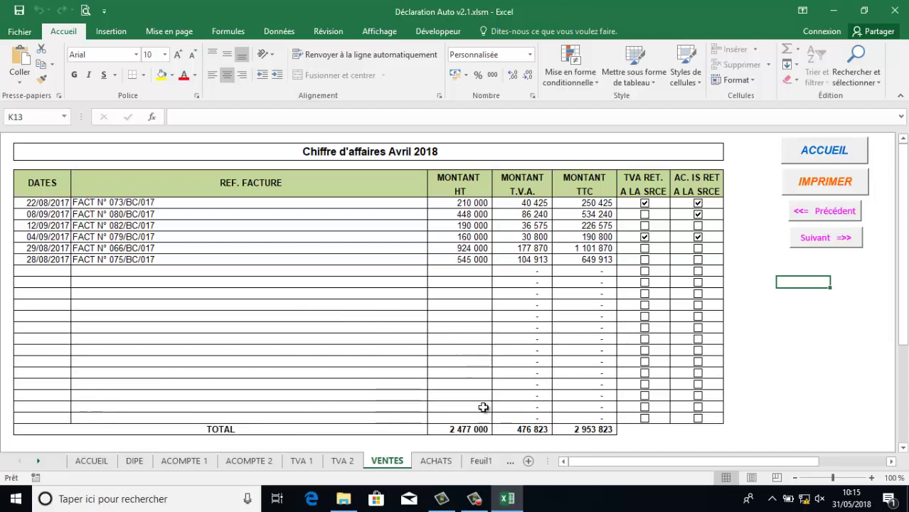
pyautogui.click(474, 498)
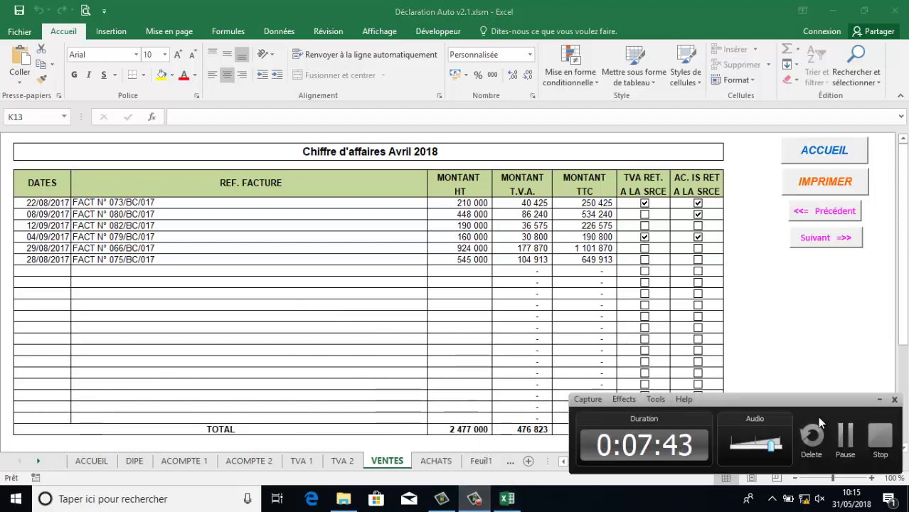
pyautogui.click(844, 435)
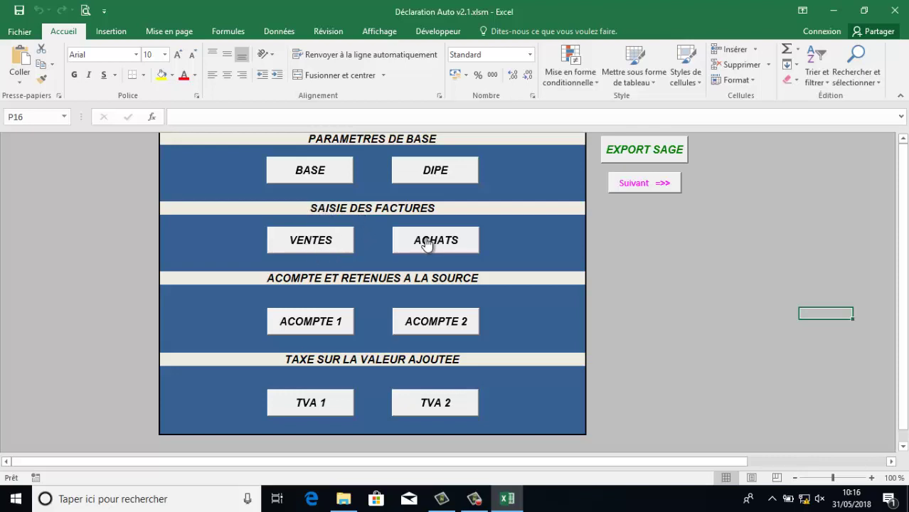
# Go to the VENTES sheet and examine the MONTANT T.V.A. formulas and MONTANT TTC cells of the April 2018 invoices.
pyautogui.click(286, 244)
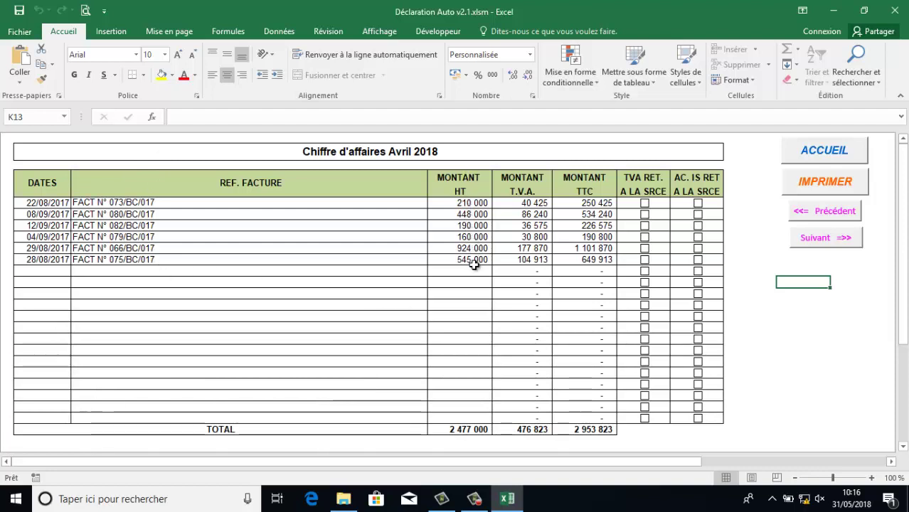
pyautogui.click(525, 203)
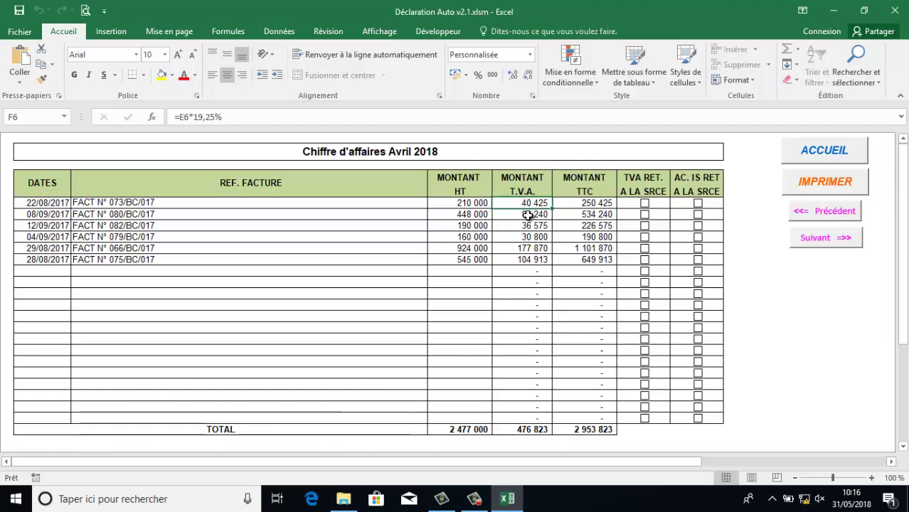
pyautogui.click(528, 214)
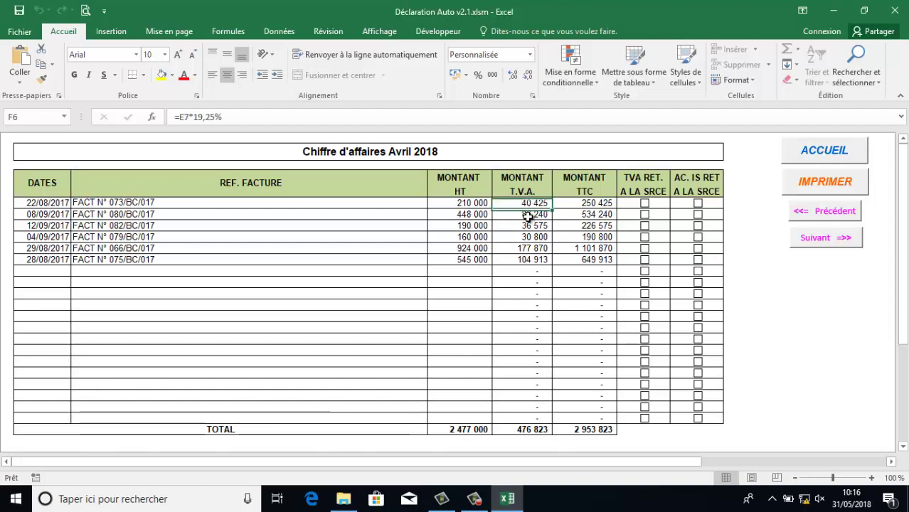
pyautogui.click(523, 273)
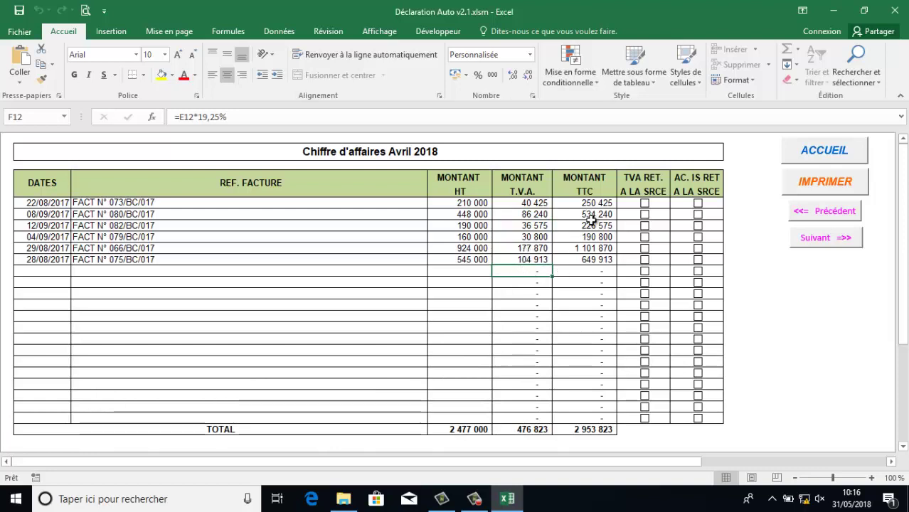
pyautogui.click(584, 259)
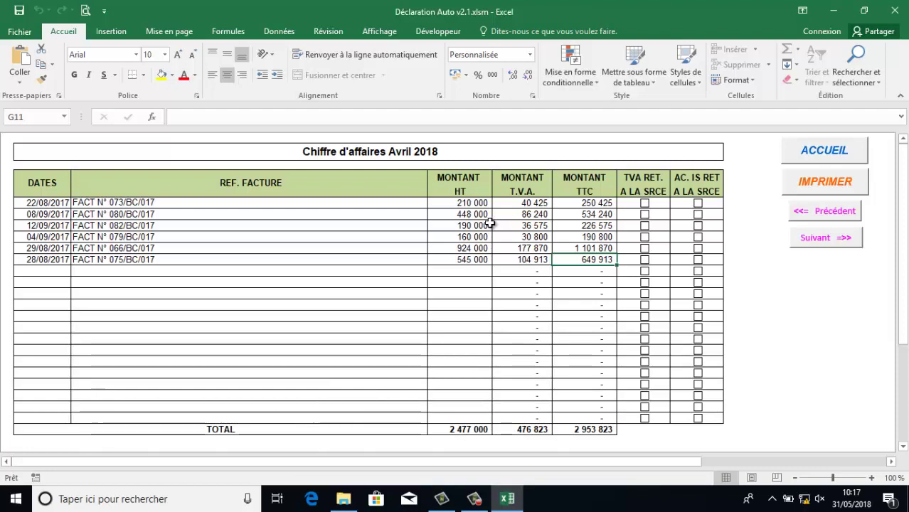
# Mark invoice FACT N° 080/BC/017 as having both TVA and AC. IS retained at source.
pyautogui.click(645, 214)
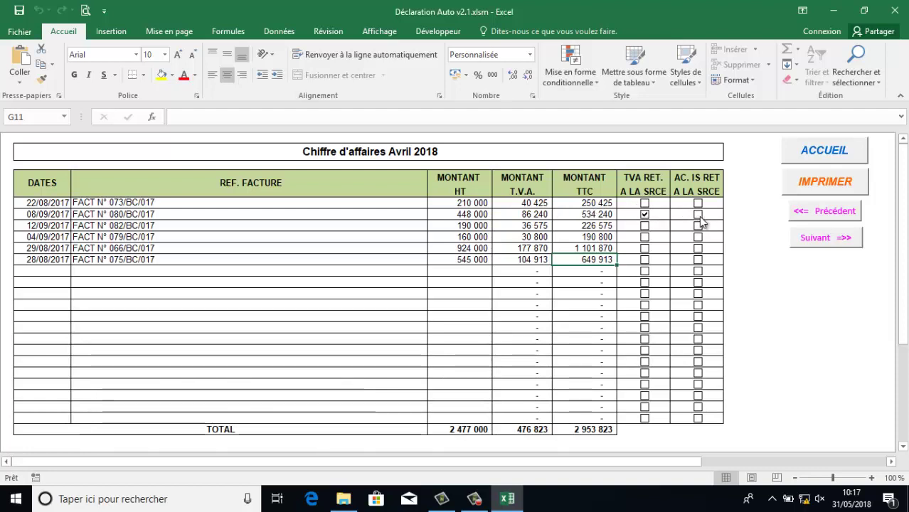
pyautogui.click(697, 214)
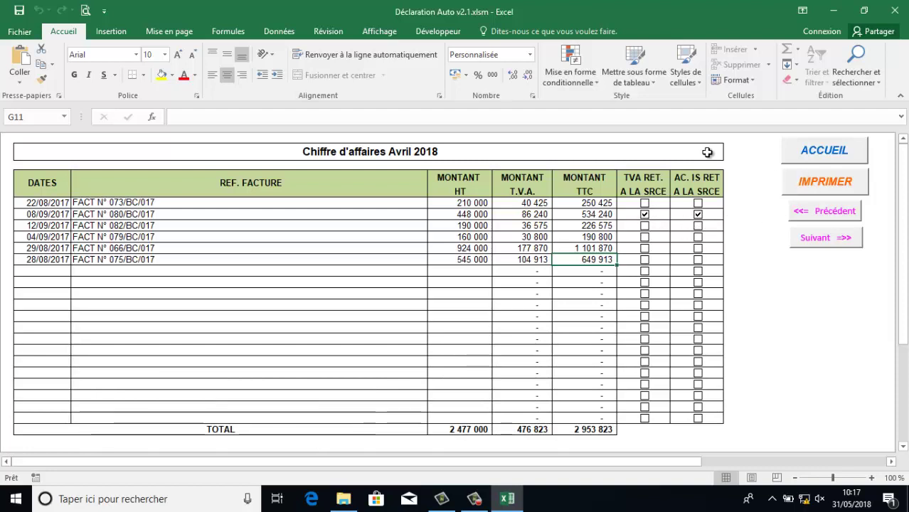
# Preview the sales sheet up close, then print it to a PDF named "chiffre daffaire avril" on the Bureau.
pyautogui.click(825, 182)
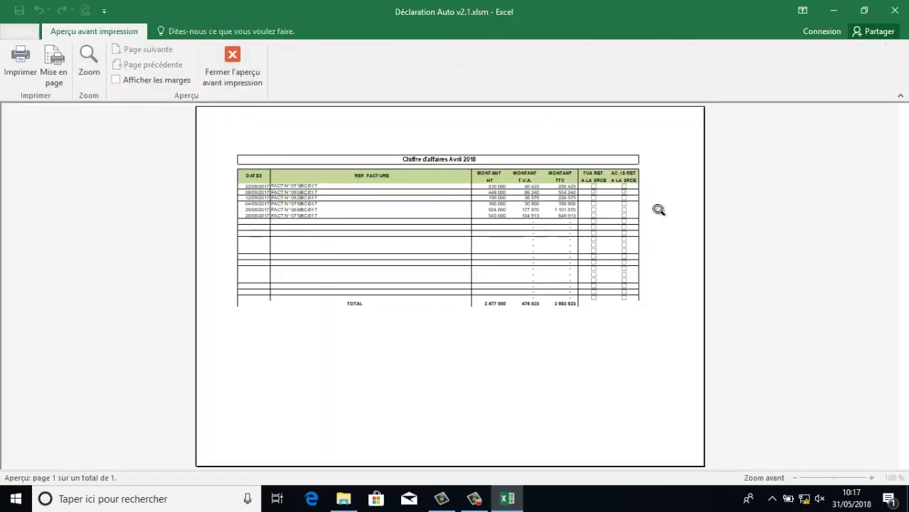
pyautogui.click(532, 248)
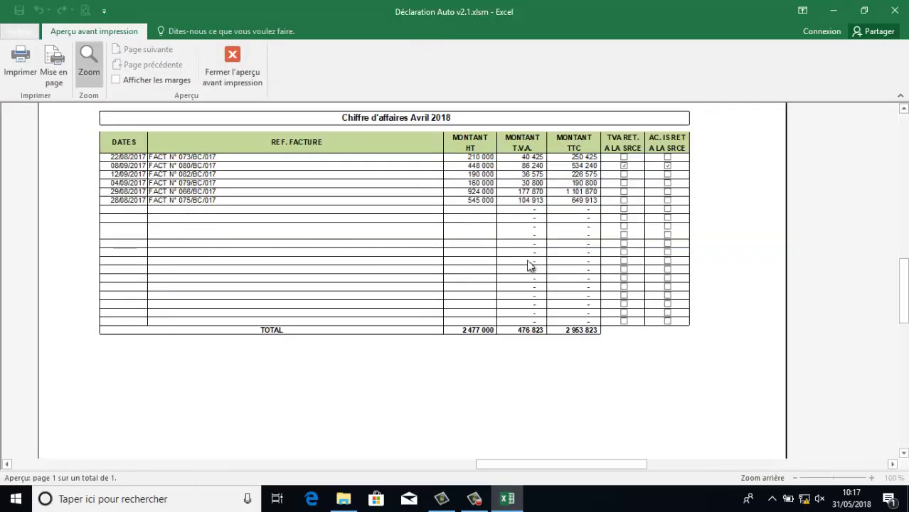
pyautogui.click(20, 64)
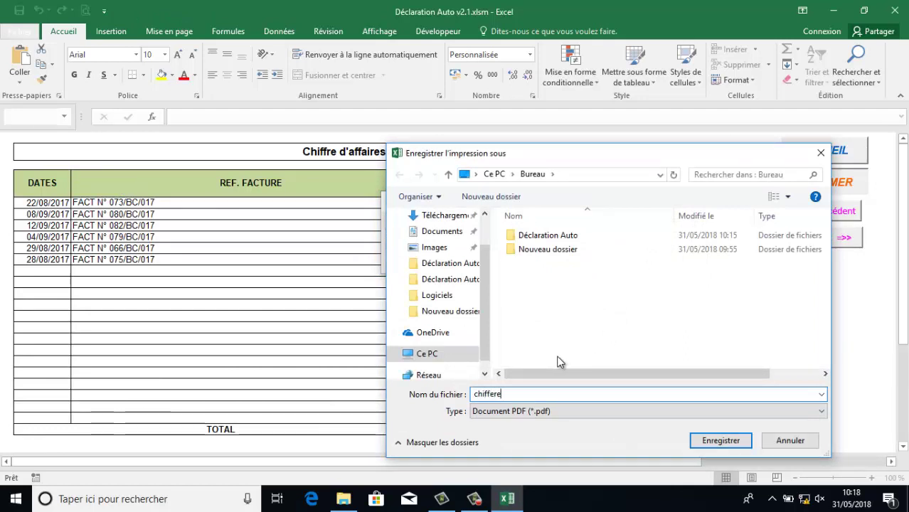
pyautogui.press('BackSpace')
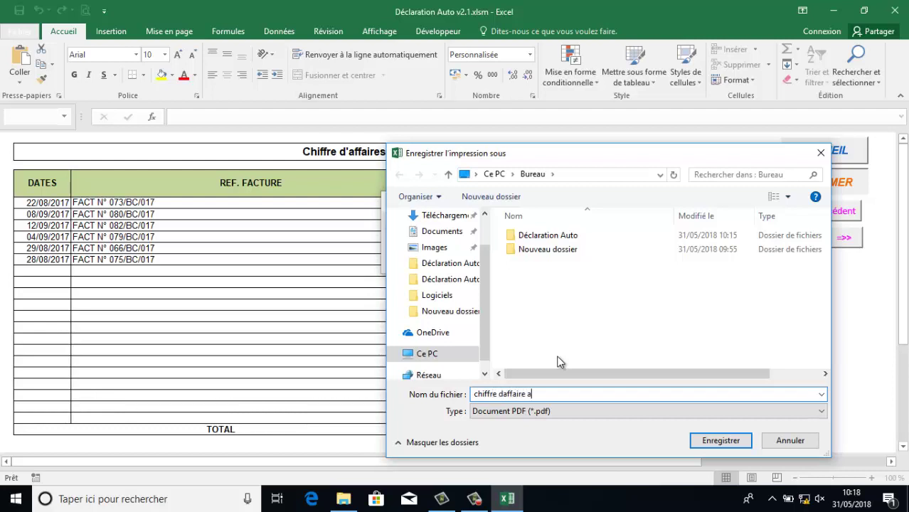
pyautogui.write('ril')
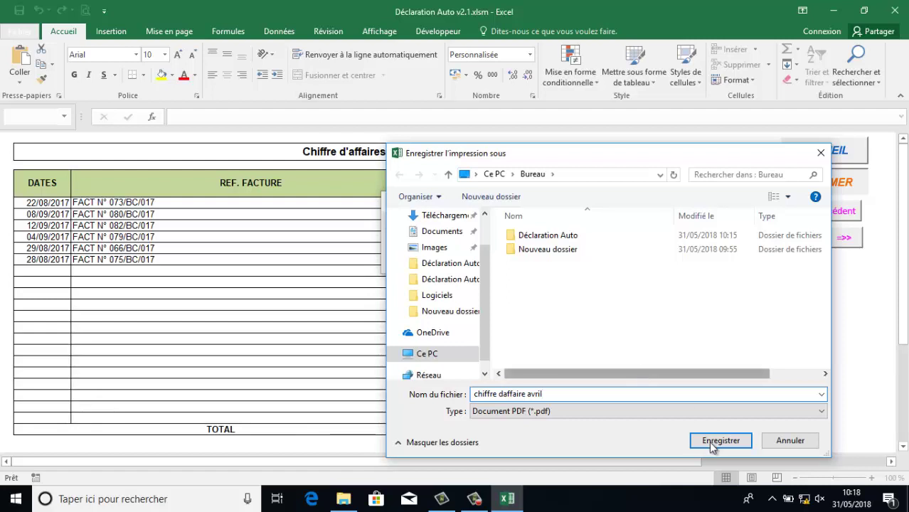
pyautogui.press('Return')
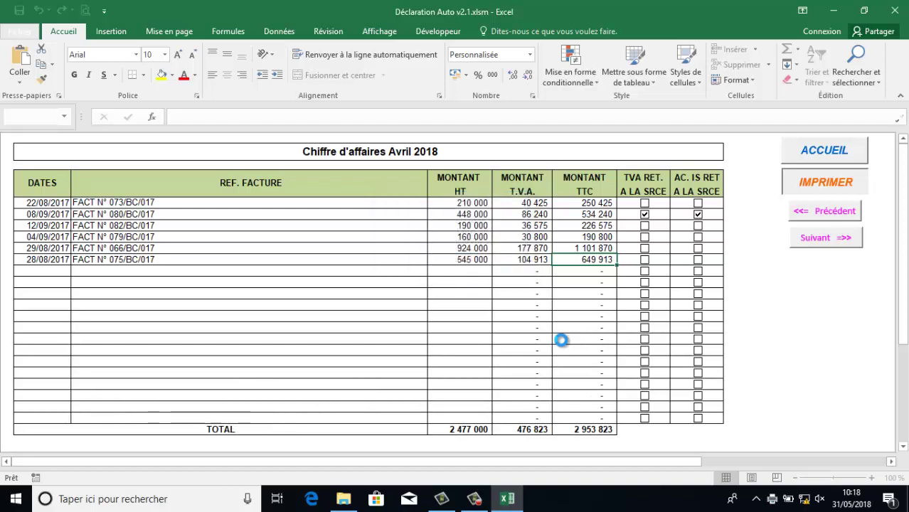
# Open "chiffre daffaire avril.pdf" from the desktop, examine the table at 100% across to its last columns, and close it.
pyautogui.click(345, 501)
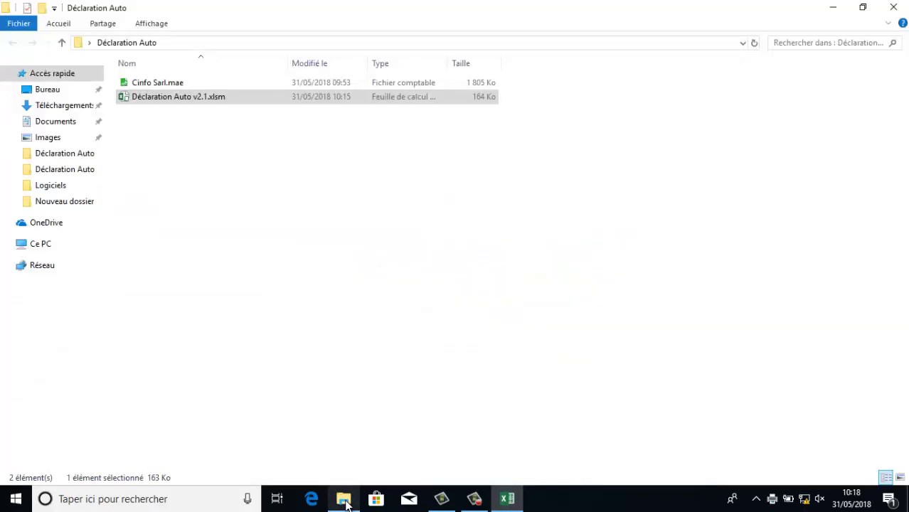
pyautogui.click(226, 181)
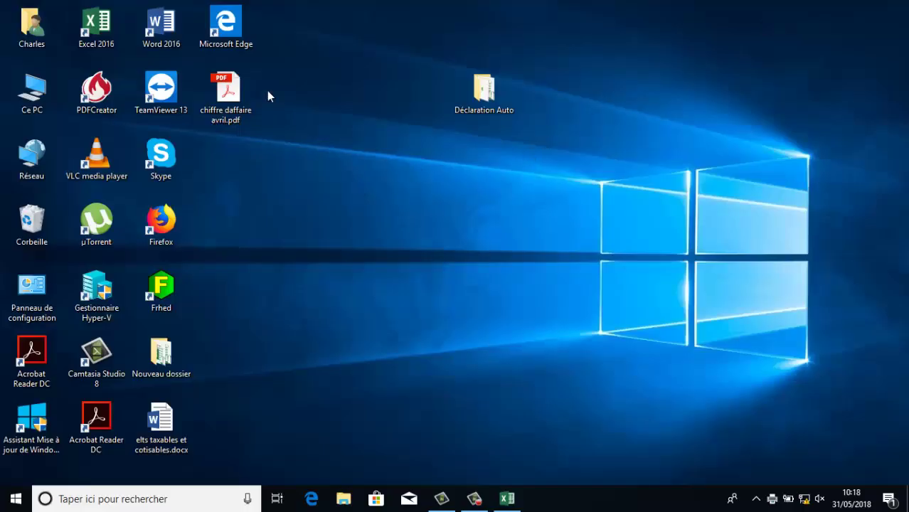
pyautogui.click(228, 91)
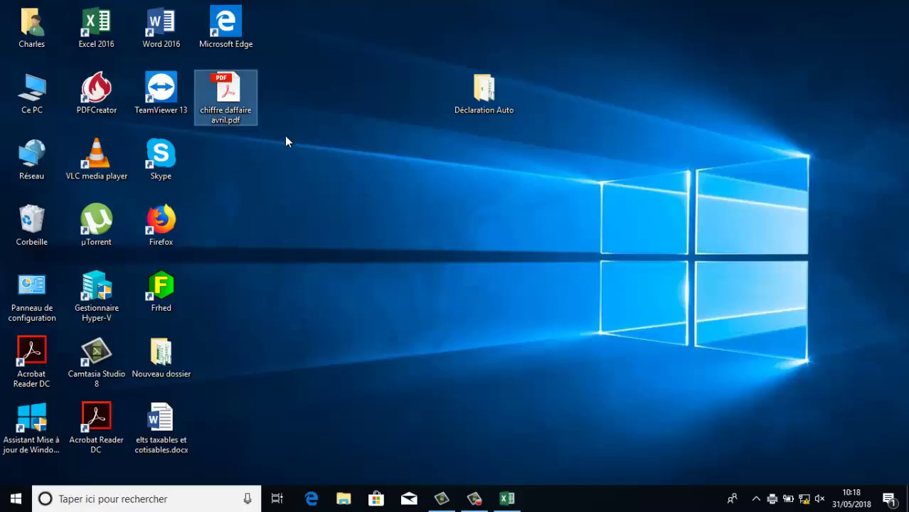
pyautogui.doubleClick(229, 92)
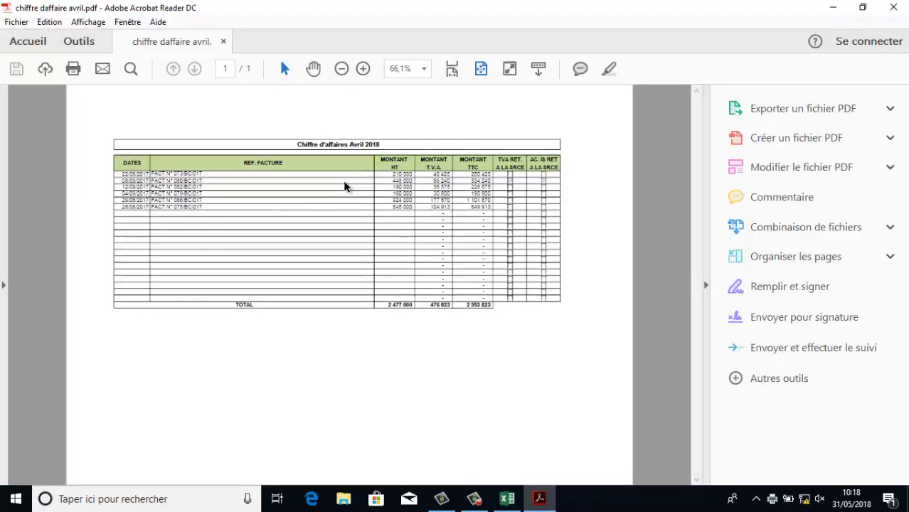
pyautogui.click(424, 69)
pyautogui.click(466, 168)
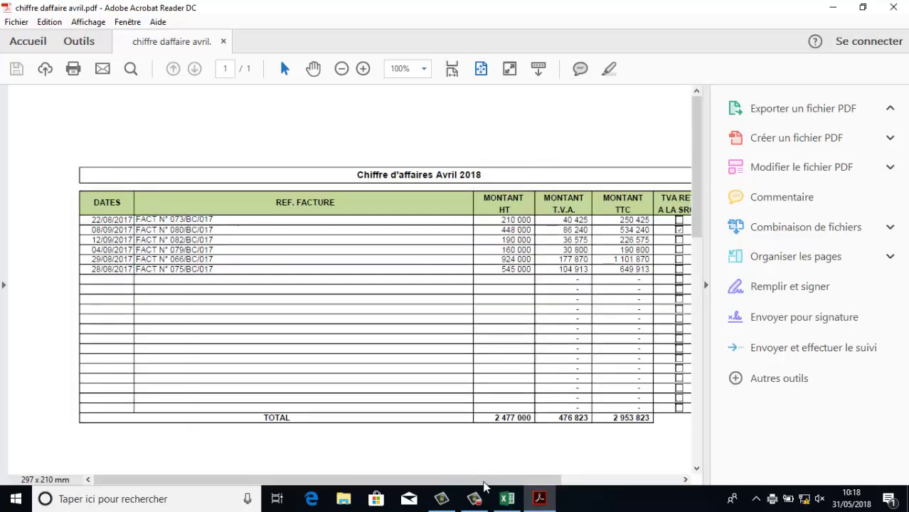
pyautogui.moveTo(484, 480); pyautogui.dragTo(552, 483)
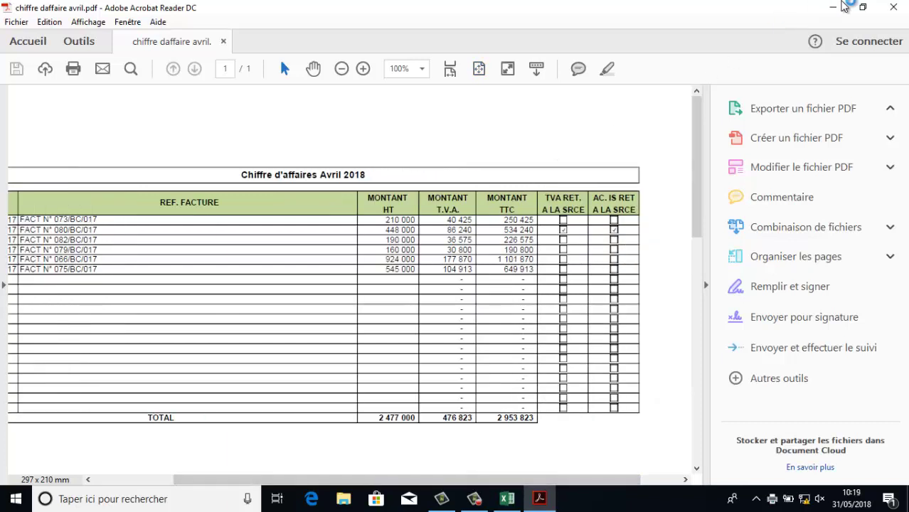
pyautogui.click(893, 7)
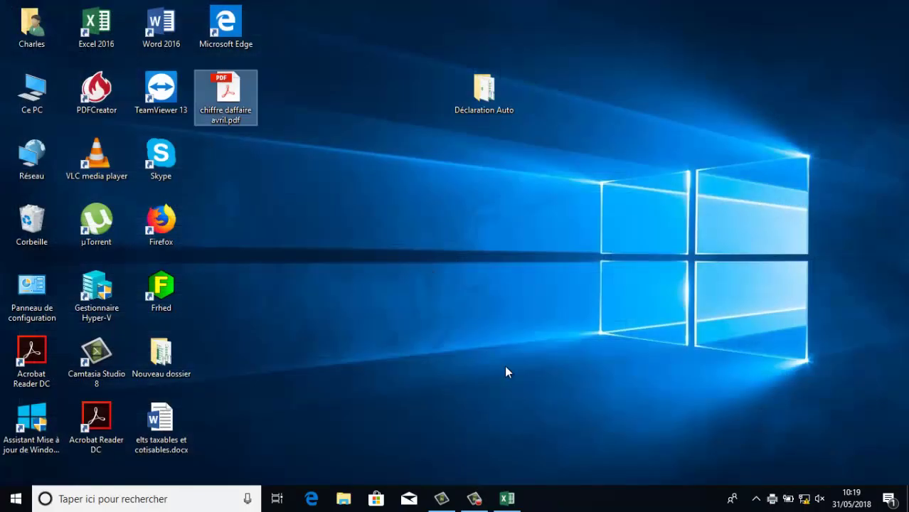
# Switch back to the Excel workbook, review the T.VA Récupérable purchases sheet, and return to the home page.
pyautogui.click(507, 499)
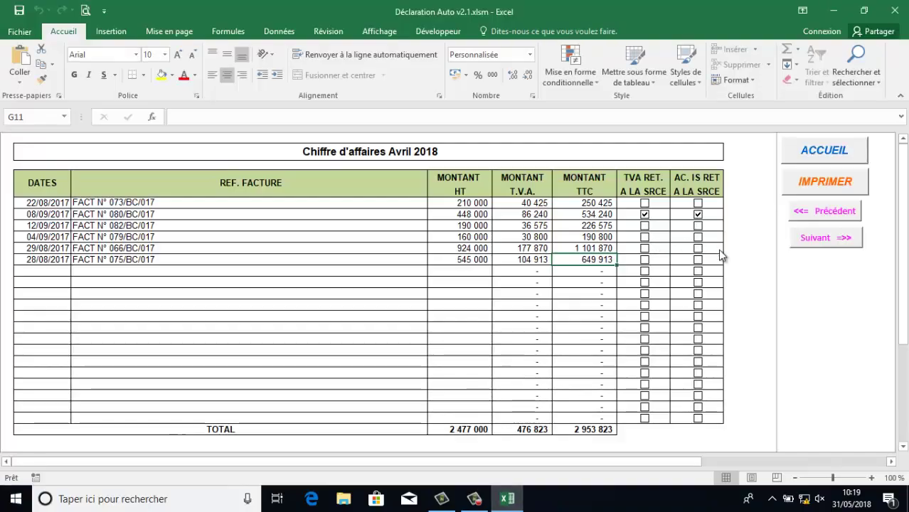
pyautogui.click(827, 238)
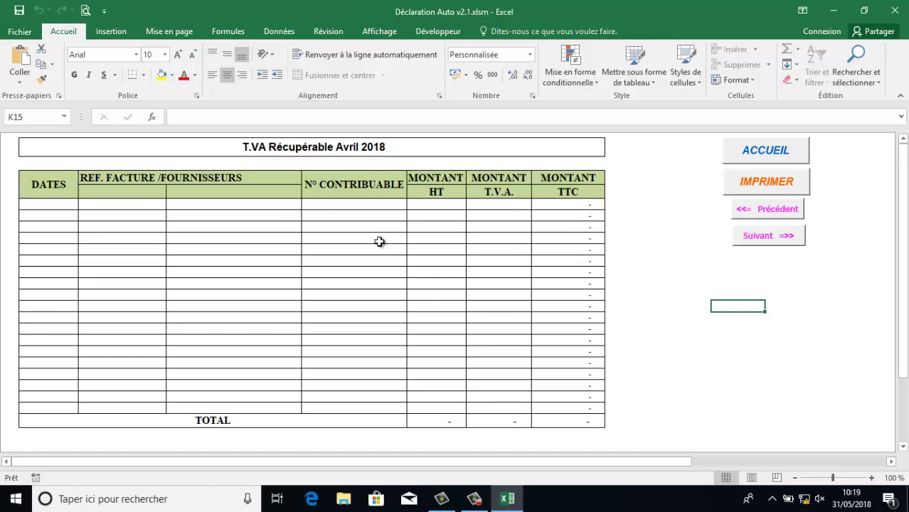
pyautogui.click(759, 157)
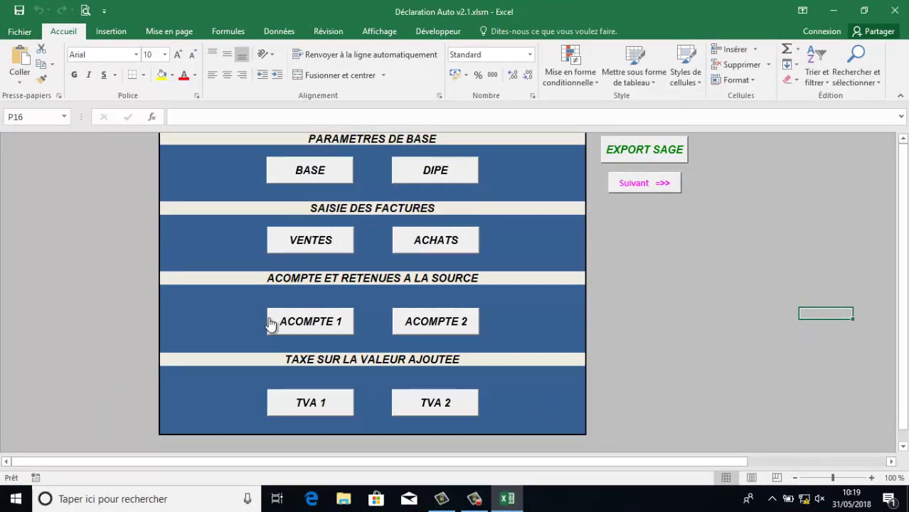
# Go to the ACOMPTE 1 form and examine its exercise year and the REGIME DU REEL box.
pyautogui.click(315, 324)
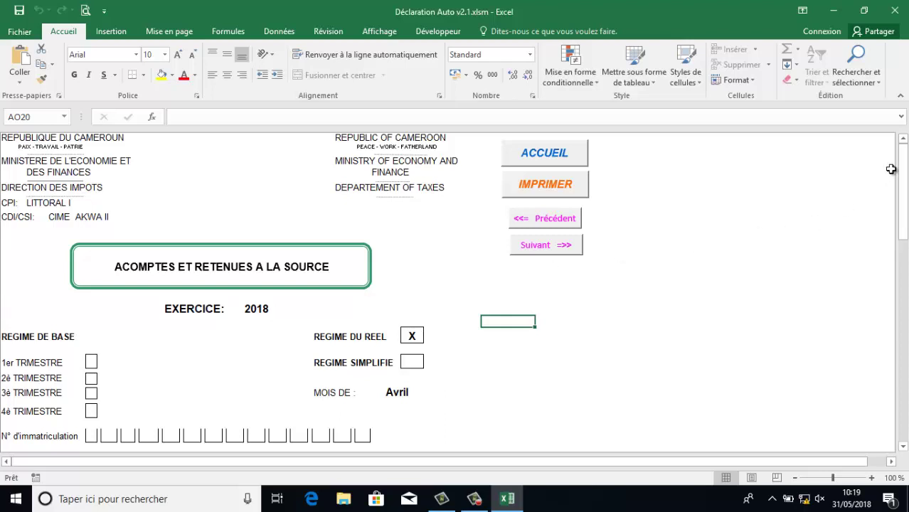
pyautogui.moveTo(904, 165)
pyautogui.mouseDown()
pyautogui.moveTo(906, 201)
pyautogui.moveTo(905, 180)
pyautogui.mouseUp()
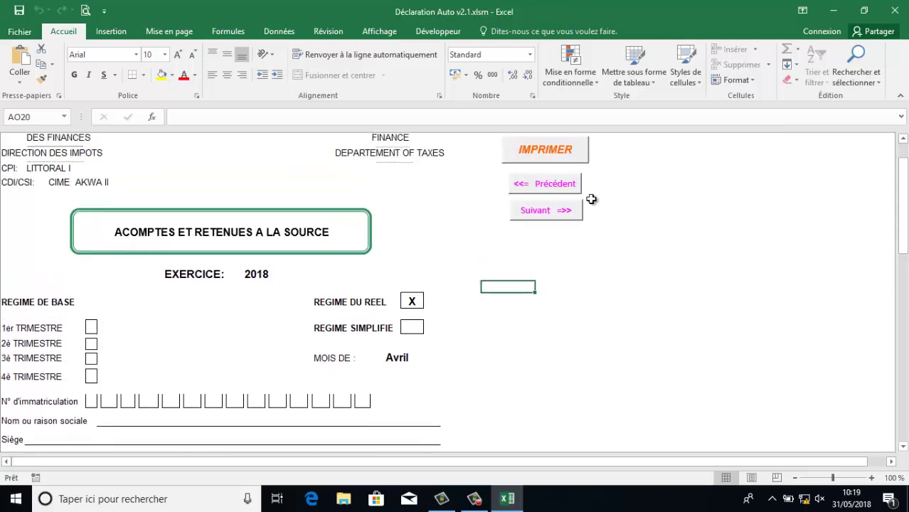
pyautogui.click(253, 275)
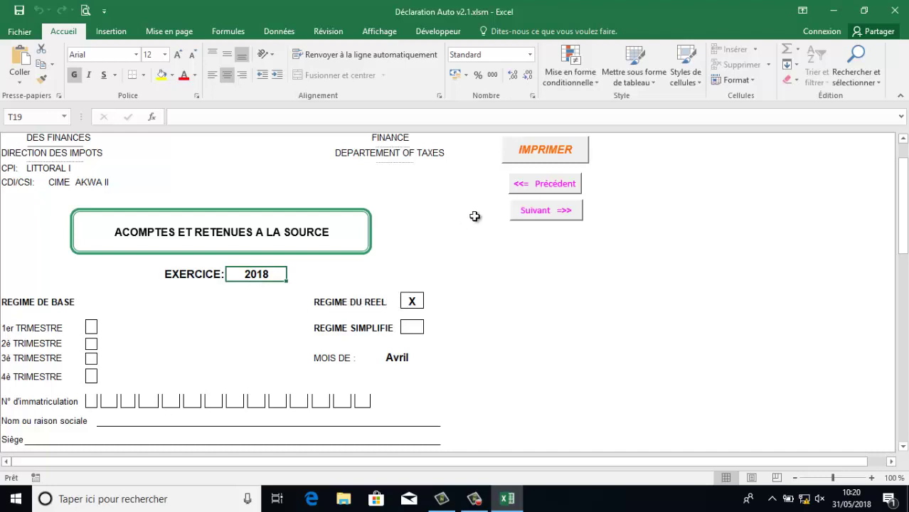
pyautogui.click(412, 300)
pyautogui.moveTo(902, 191); pyautogui.dragTo(902, 175)
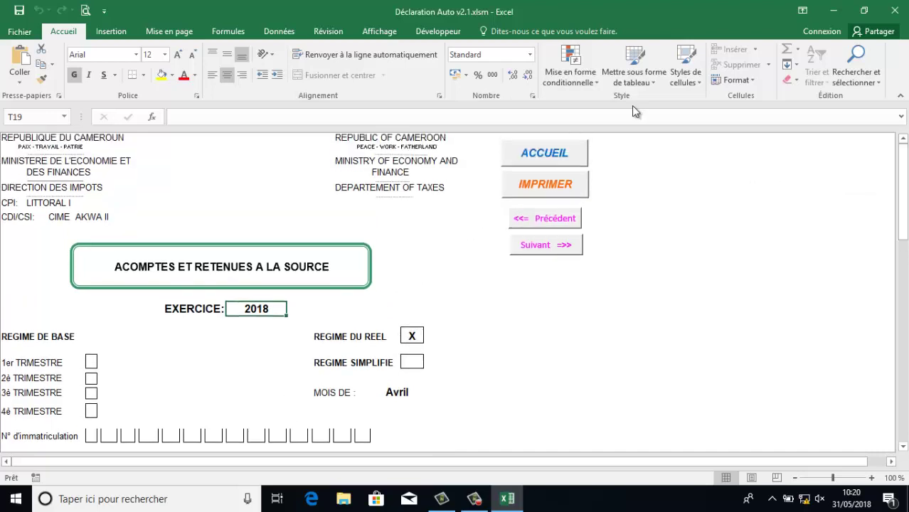
# From the home page, reload the saved base parameters, set Régime fiscal to Simplifié, and validate the form.
pyautogui.click(533, 154)
pyautogui.click(298, 172)
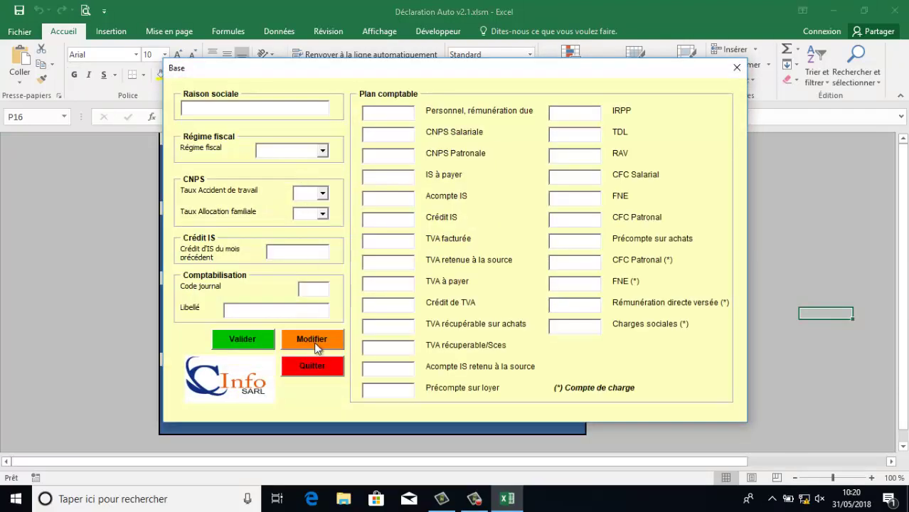
pyautogui.click(312, 339)
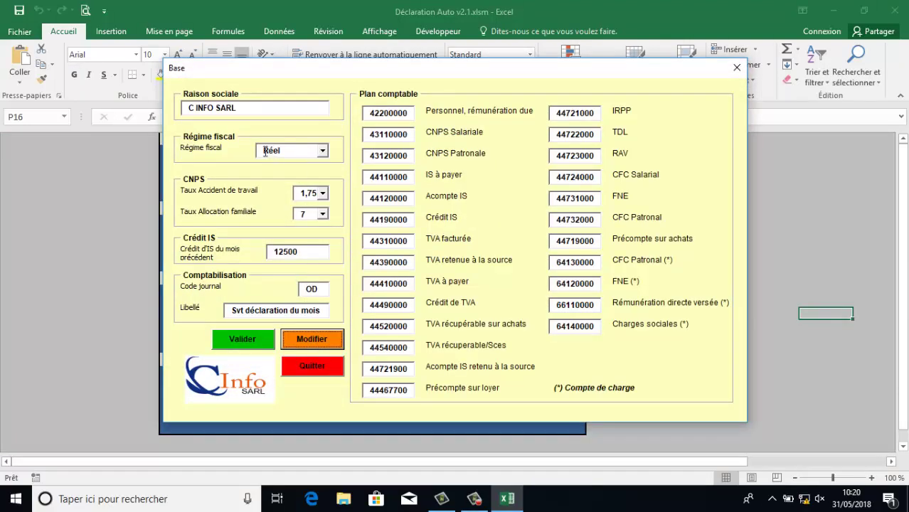
pyautogui.click(321, 150)
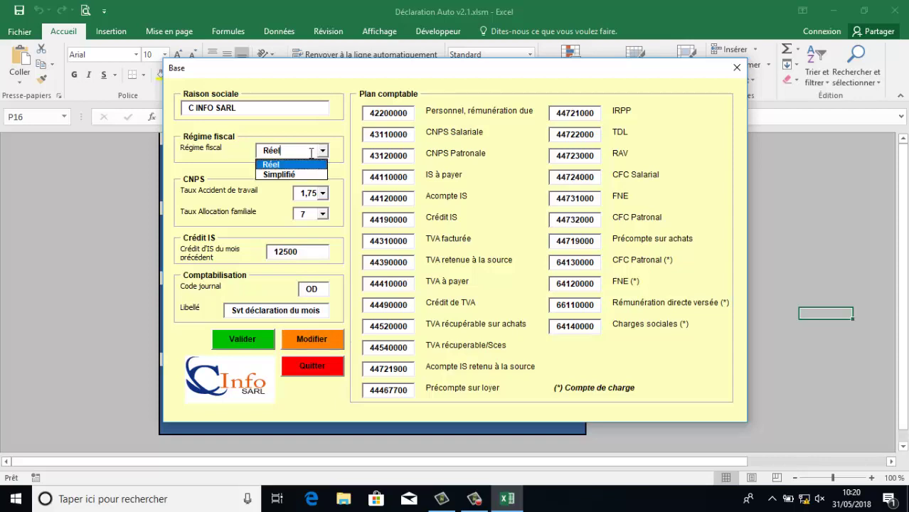
pyautogui.click(297, 175)
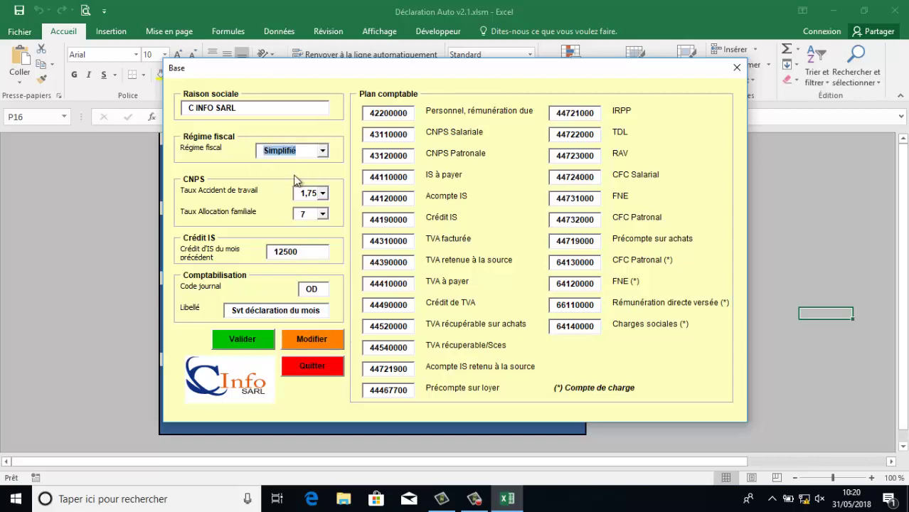
pyautogui.click(250, 345)
pyautogui.click(498, 289)
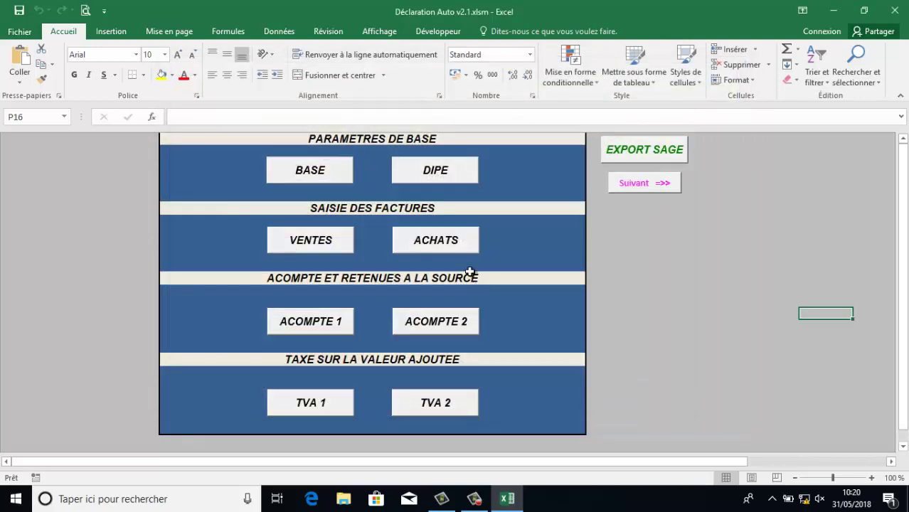
# Open the ACOMPTE 1 form, check its REGIME SIMPLIFIE box, and return to the home page.
pyautogui.click(329, 321)
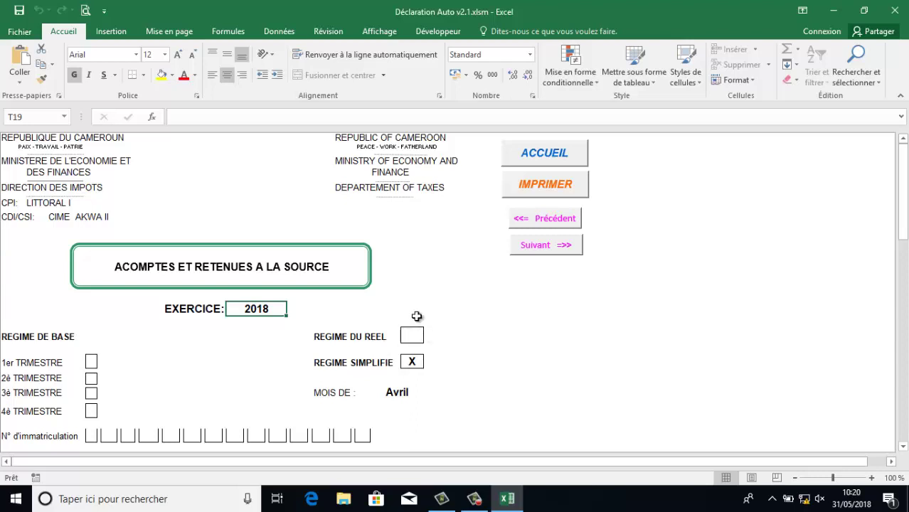
pyautogui.click(553, 153)
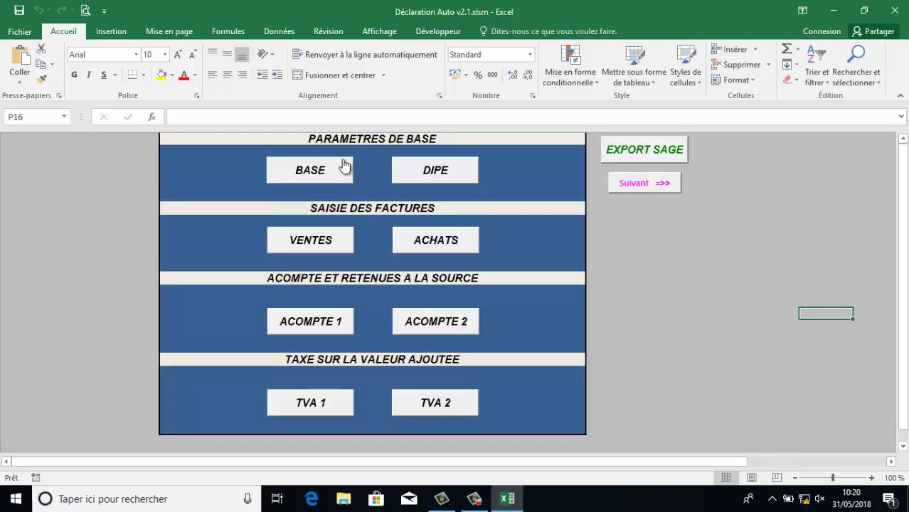
# Reload the saved base parameters, set Régime fiscal to Réel, validate the form, and go to the ACOMPTE 1 form.
pyautogui.click(319, 174)
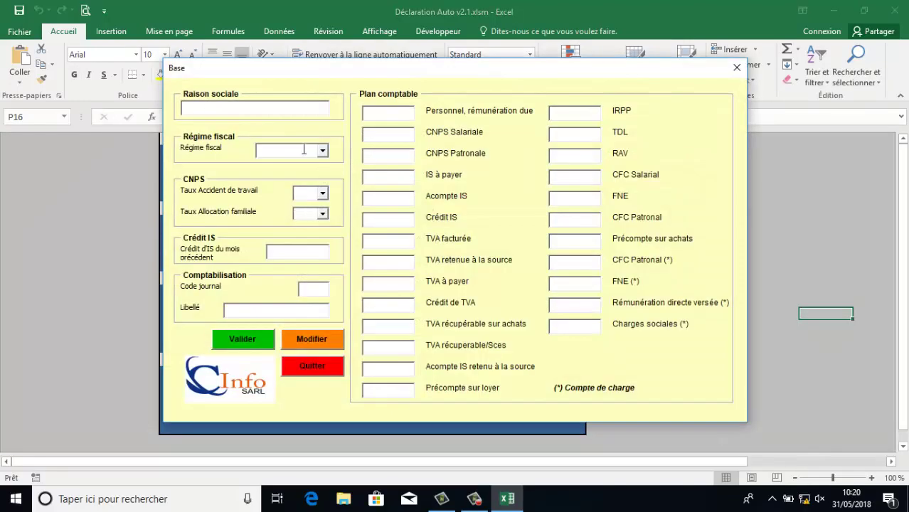
pyautogui.click(311, 340)
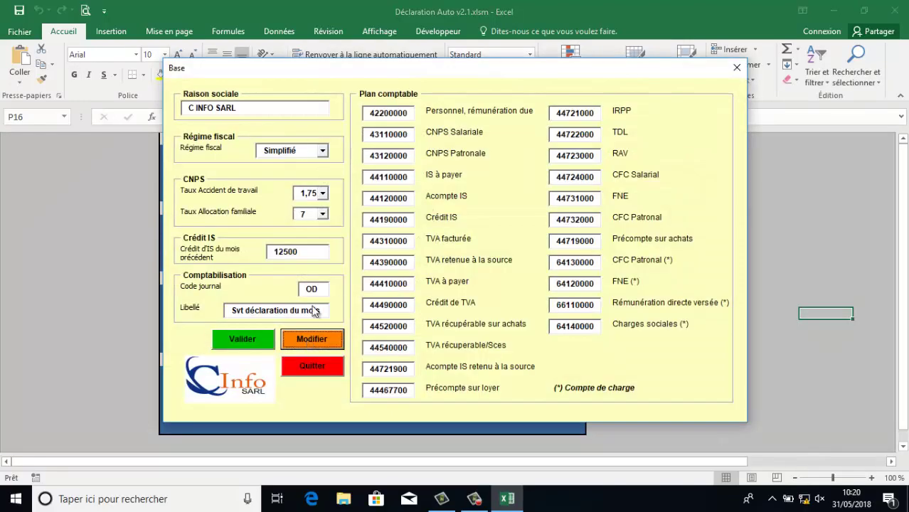
pyautogui.click(323, 151)
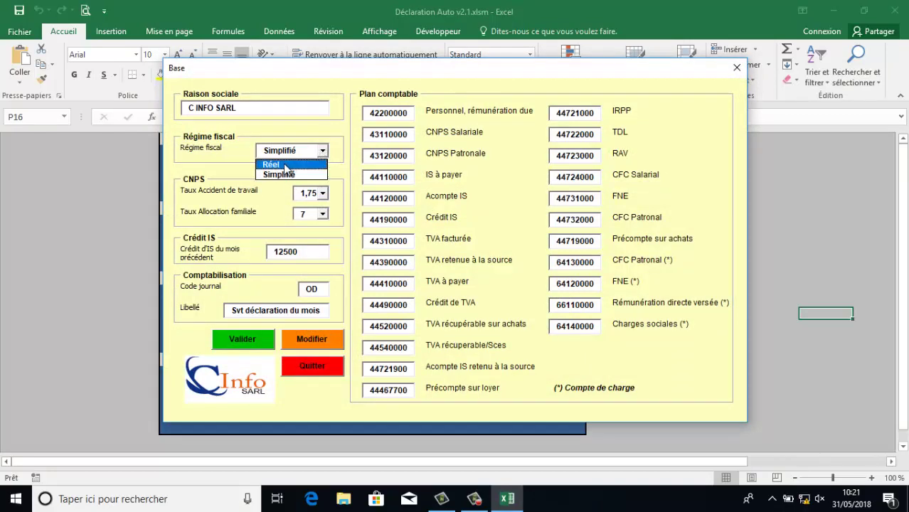
pyautogui.click(286, 162)
pyautogui.click(262, 342)
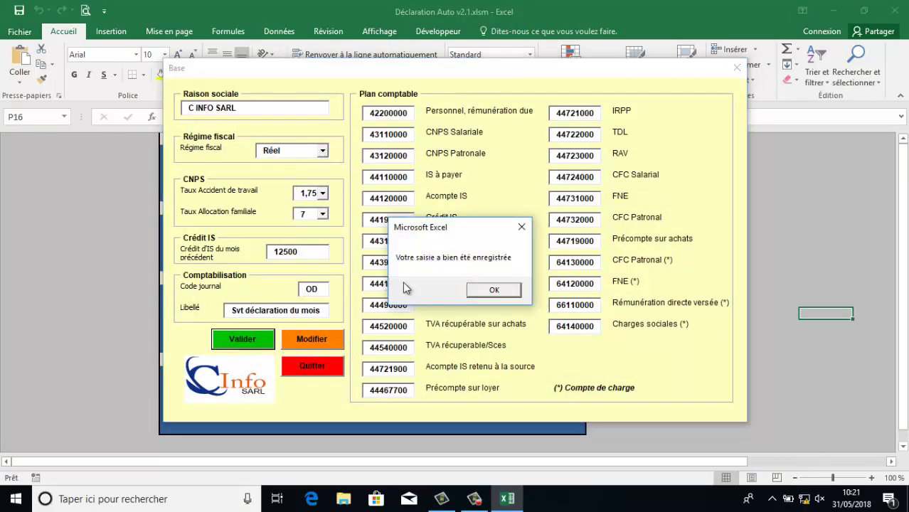
pyautogui.click(491, 290)
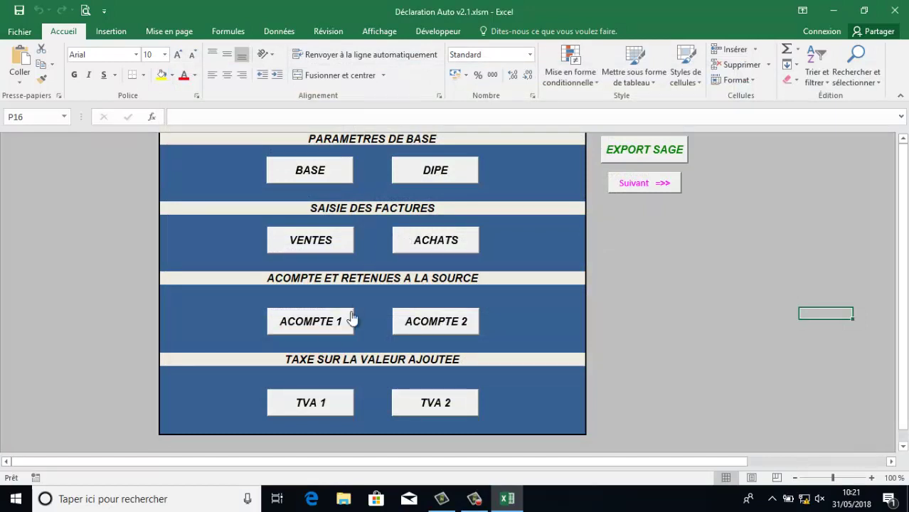
pyautogui.click(309, 325)
pyautogui.click(483, 308)
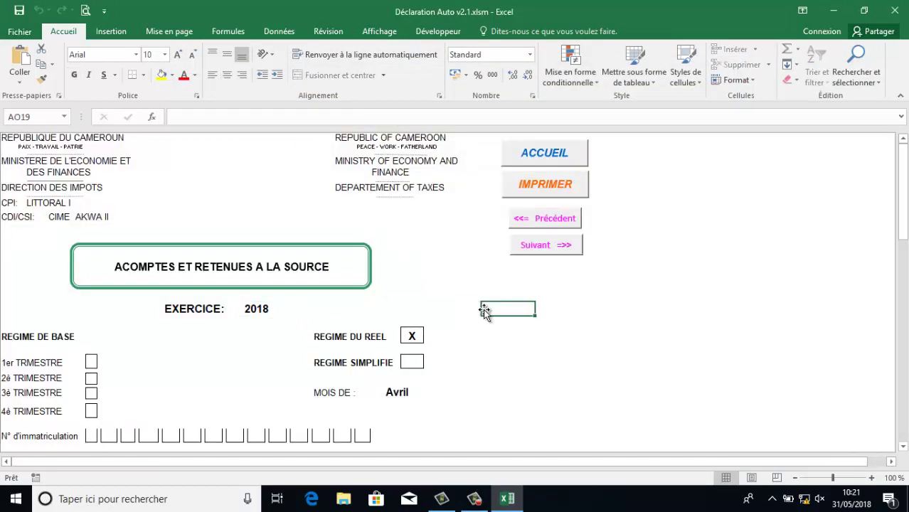
# Try to change the MOIS DE value on the ACOMPTE 1 form to Mai.
pyautogui.click(385, 396)
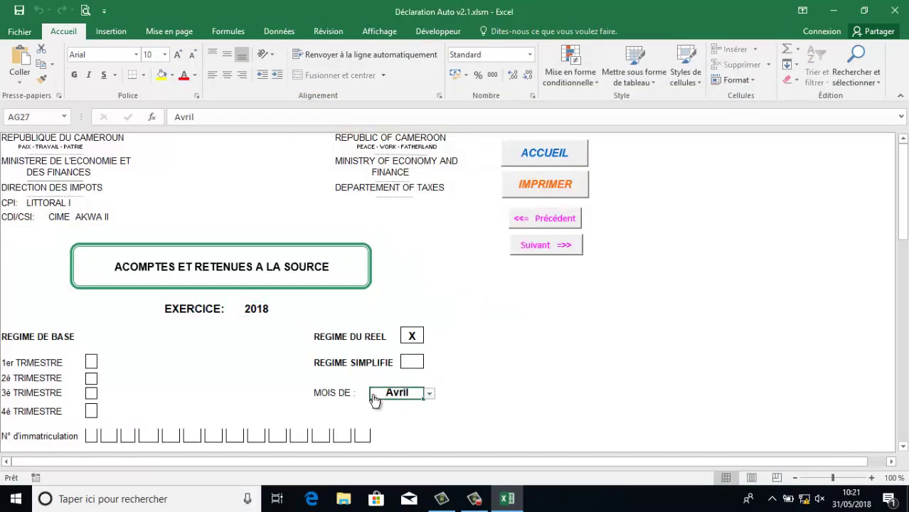
pyautogui.click(429, 395)
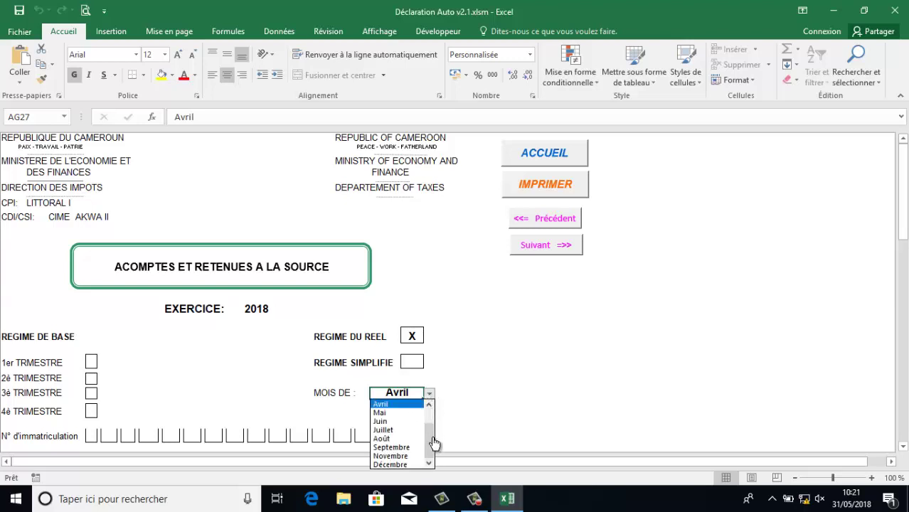
pyautogui.moveTo(435, 443)
pyautogui.mouseDown()
pyautogui.moveTo(430, 416)
pyautogui.moveTo(429, 458)
pyautogui.moveTo(429, 435)
pyautogui.mouseUp()
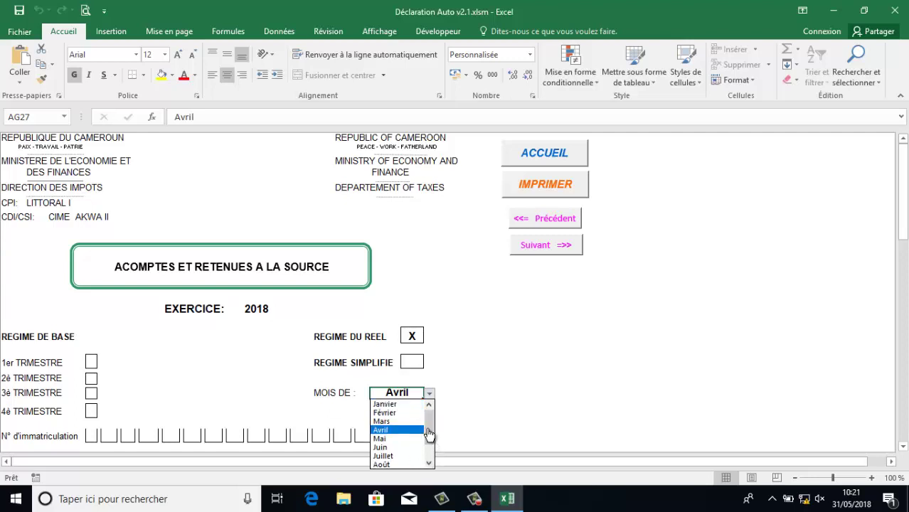
pyautogui.click(386, 439)
pyautogui.click(461, 285)
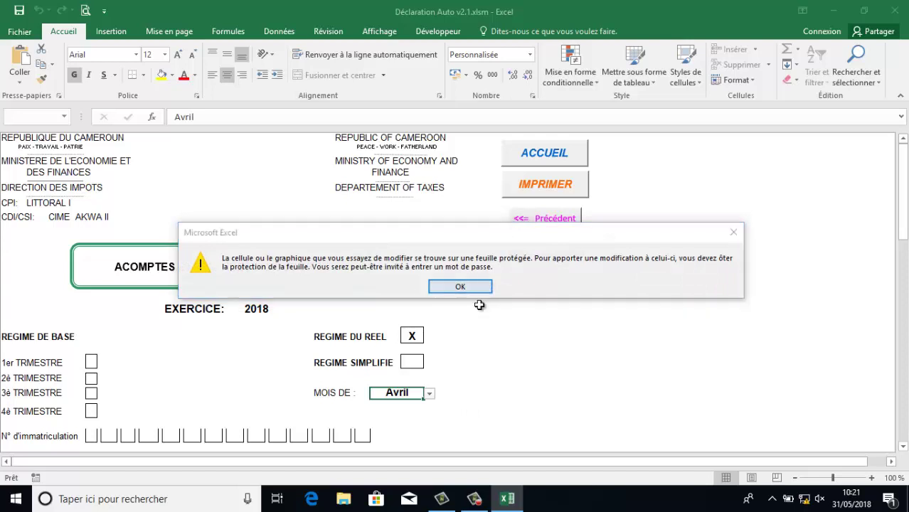
pyautogui.click(475, 393)
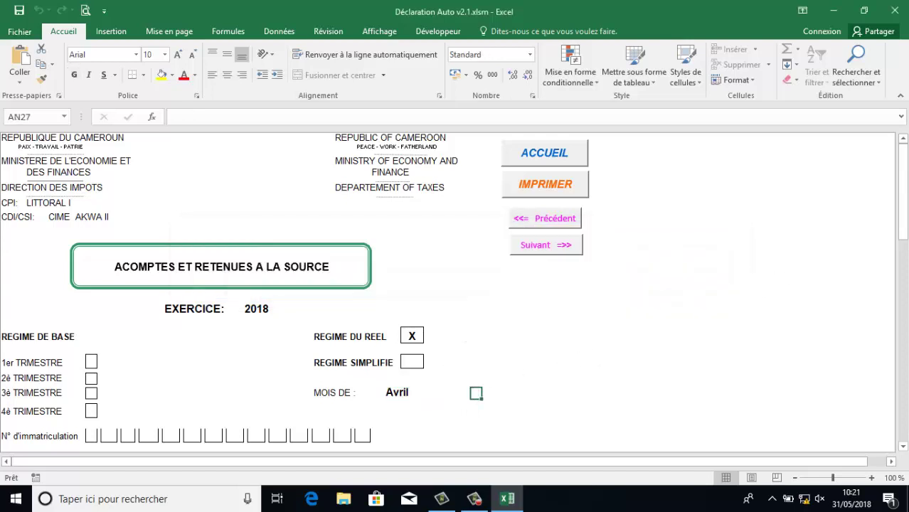
# Examine the rest of the ACOMPTE 1 form, from N° d'immatriculation down to the MODE DE PAIEMENT block.
pyautogui.moveTo(907, 161); pyautogui.dragTo(907, 236)
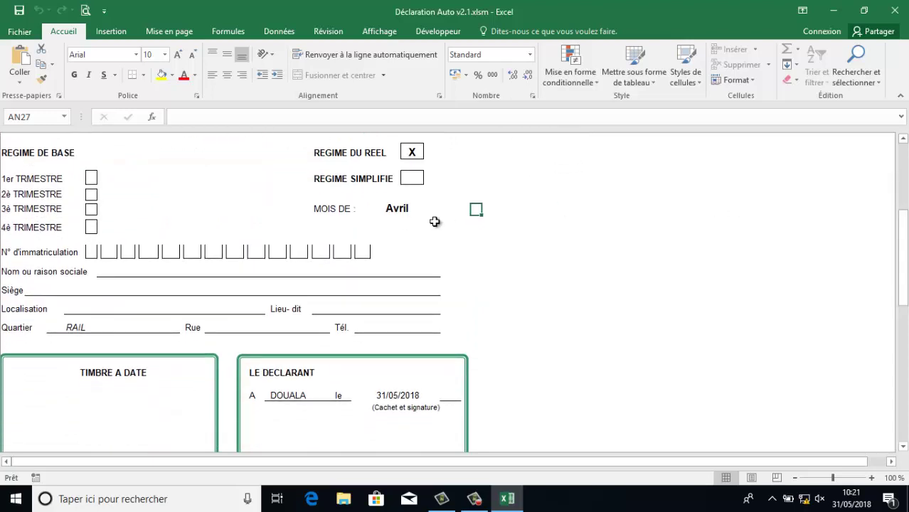
pyautogui.click(96, 255)
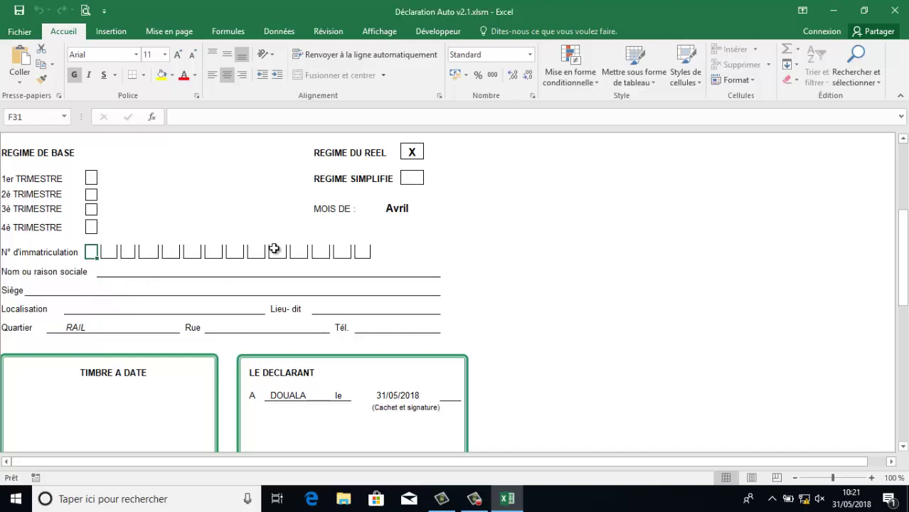
pyautogui.moveTo(902, 235); pyautogui.dragTo(844, 278)
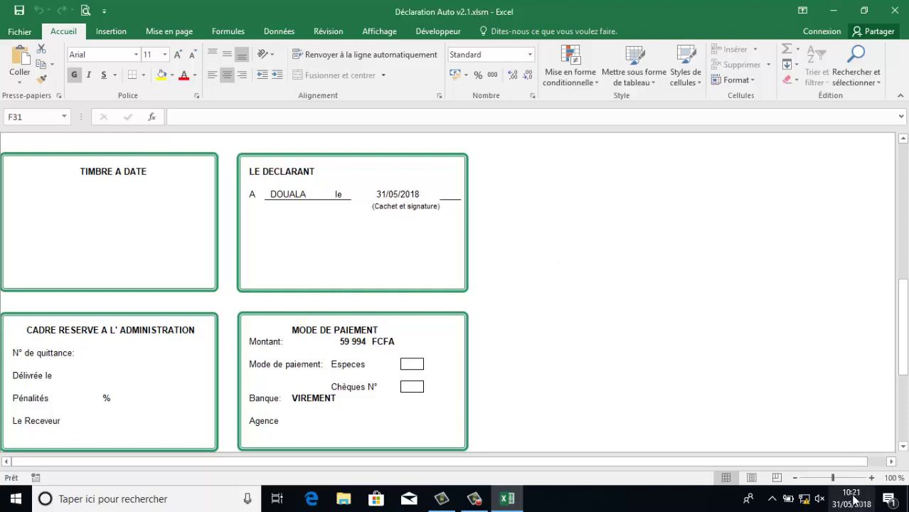
pyautogui.moveTo(902, 324); pyautogui.dragTo(903, 100)
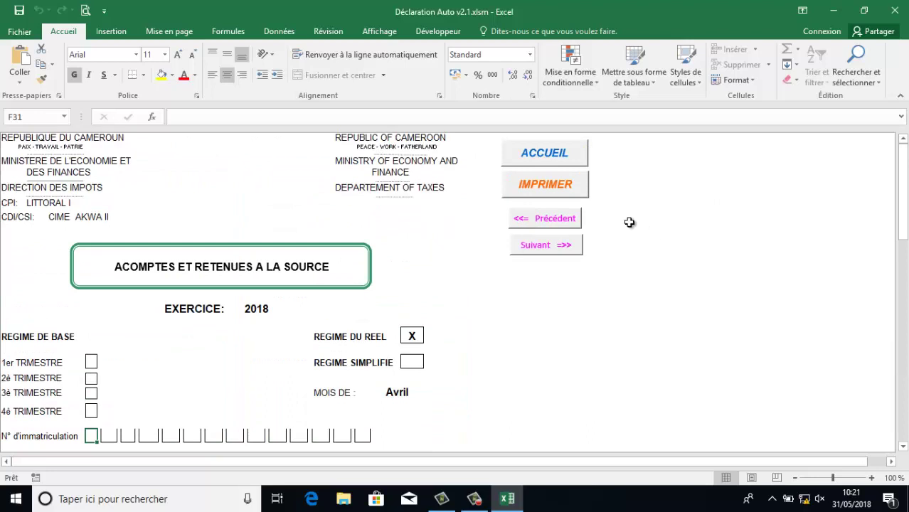
# Print the ACOMPTE 1 form to a PDF named "acompte 1" saved on the desktop.
pyautogui.click(539, 184)
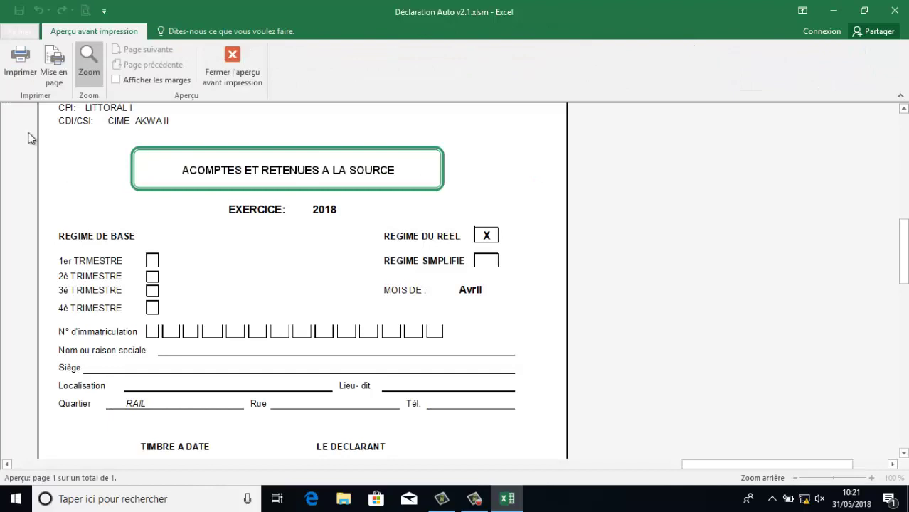
pyautogui.click(19, 61)
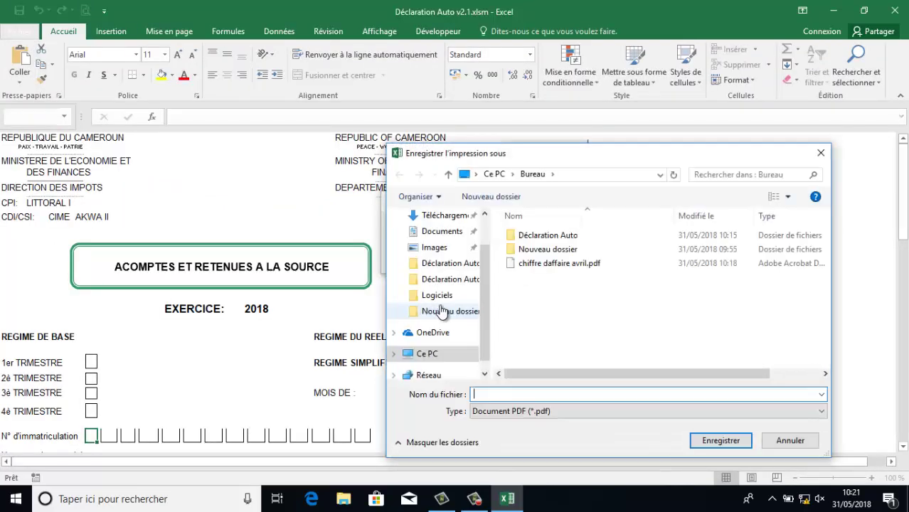
pyautogui.write('aco')
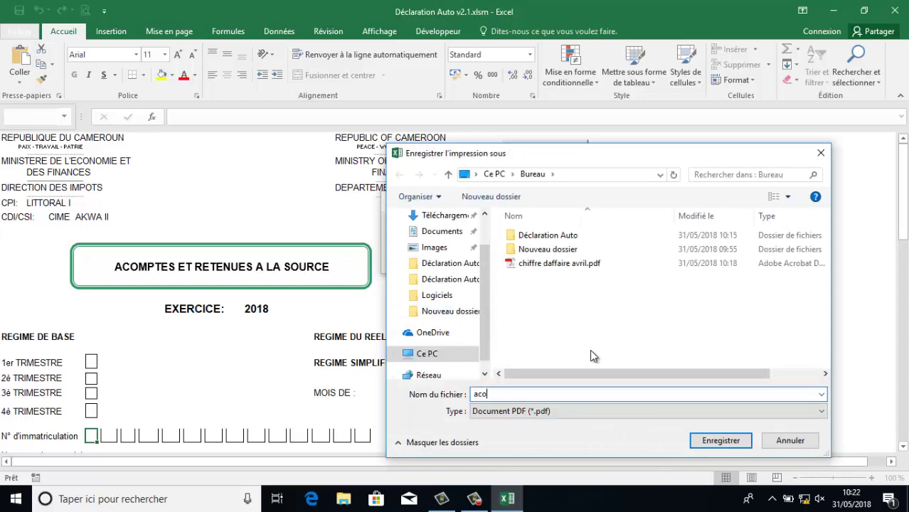
pyautogui.write('mpte ')
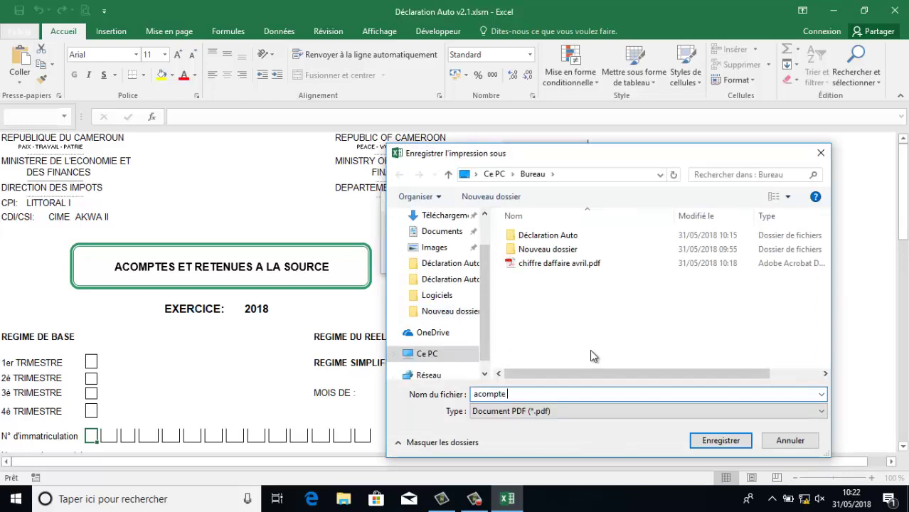
pyautogui.write('1')
pyautogui.click(737, 440)
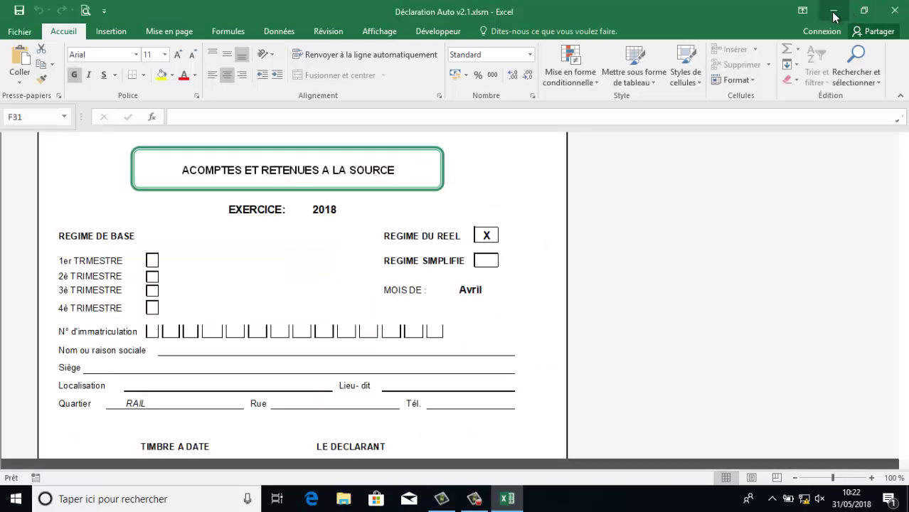
# Open "acompte 1.pdf" from the desktop, examine the printed form at 100% and 75% zoom, and close it.
pyautogui.click(834, 11)
pyautogui.click(249, 170)
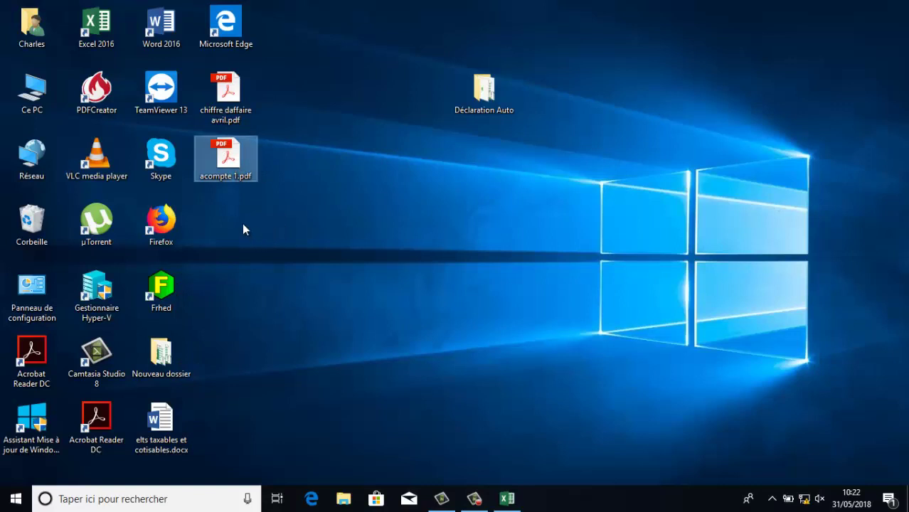
pyautogui.doubleClick(231, 158)
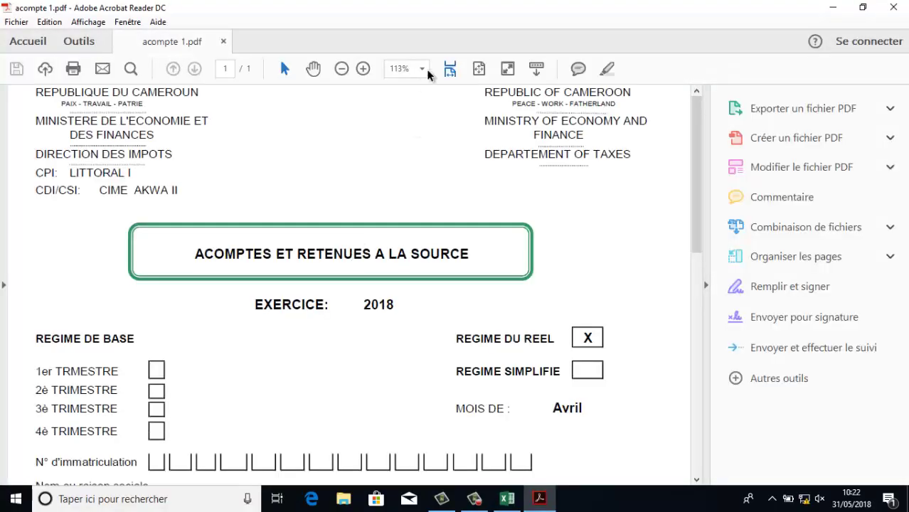
pyautogui.click(425, 71)
pyautogui.click(460, 165)
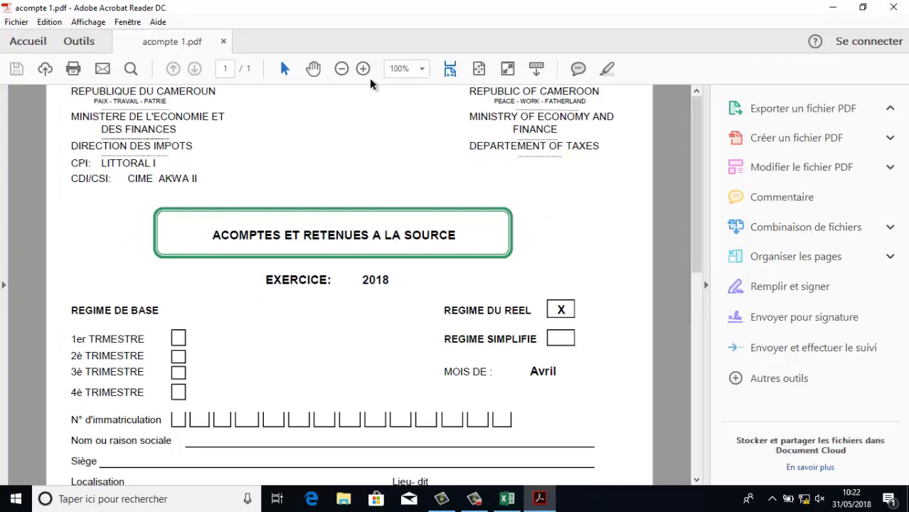
pyautogui.click(423, 71)
pyautogui.click(444, 148)
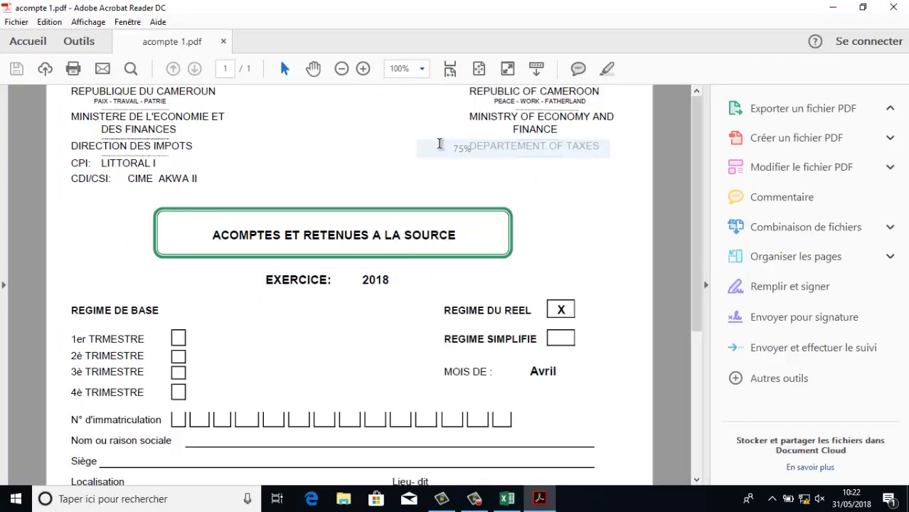
pyautogui.moveTo(700, 179)
pyautogui.mouseDown()
pyautogui.moveTo(700, 352)
pyautogui.moveTo(698, 162)
pyautogui.mouseUp()
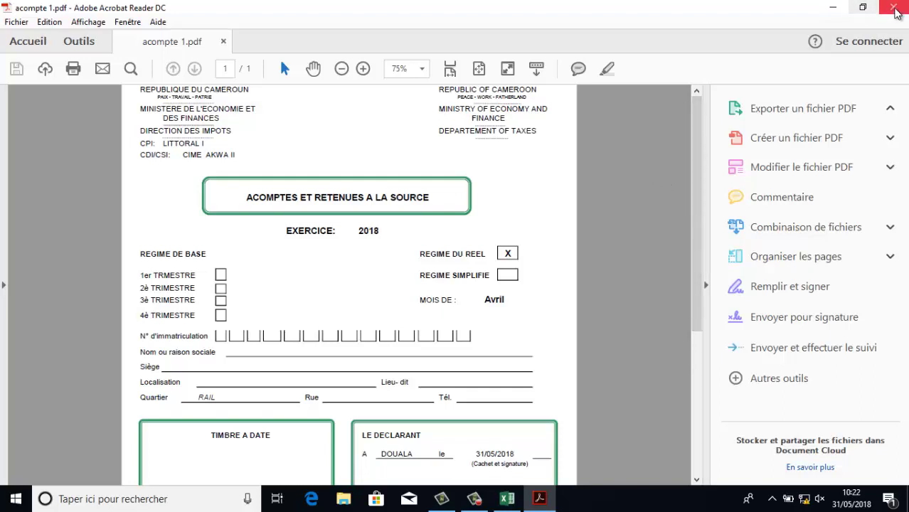
pyautogui.click(895, 8)
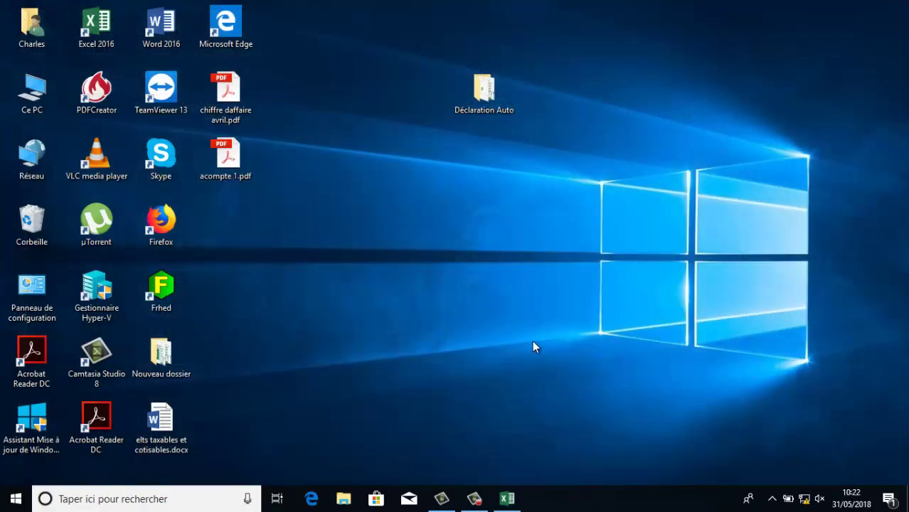
# Switch back to the Excel workbook and move from the ACOMPTE 1 form to the following withholding form.
pyautogui.click(507, 498)
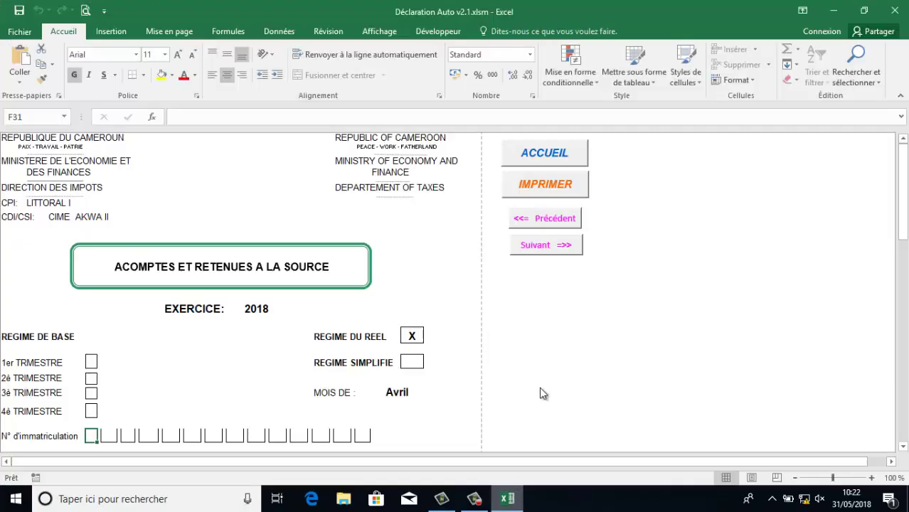
pyautogui.click(699, 287)
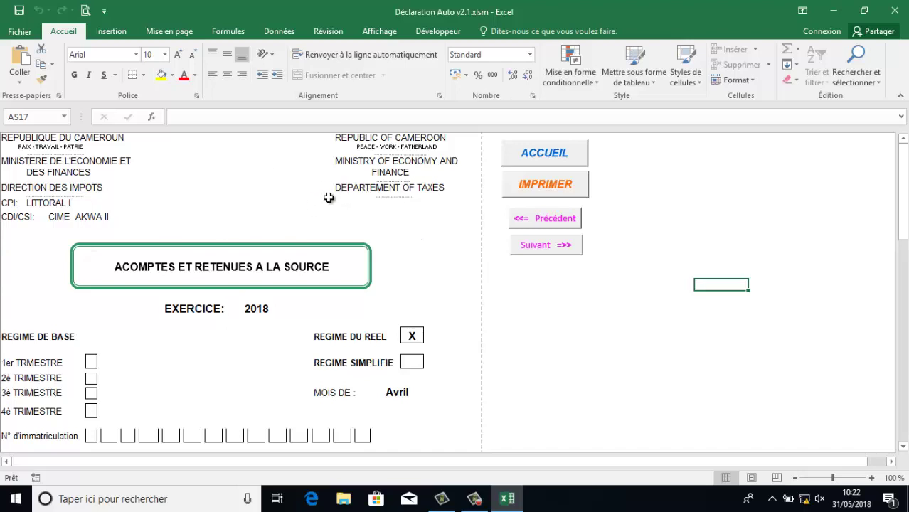
pyautogui.click(539, 248)
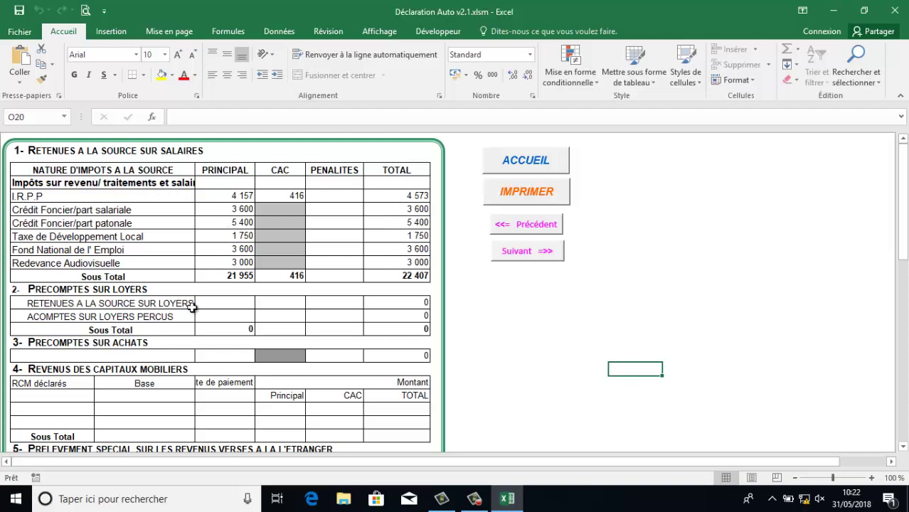
# Examine the PRECOMPTES SUR LOYERS and PRECOMPTES SUR ACHATS cells, including the formula behind the purchases total.
pyautogui.click(234, 303)
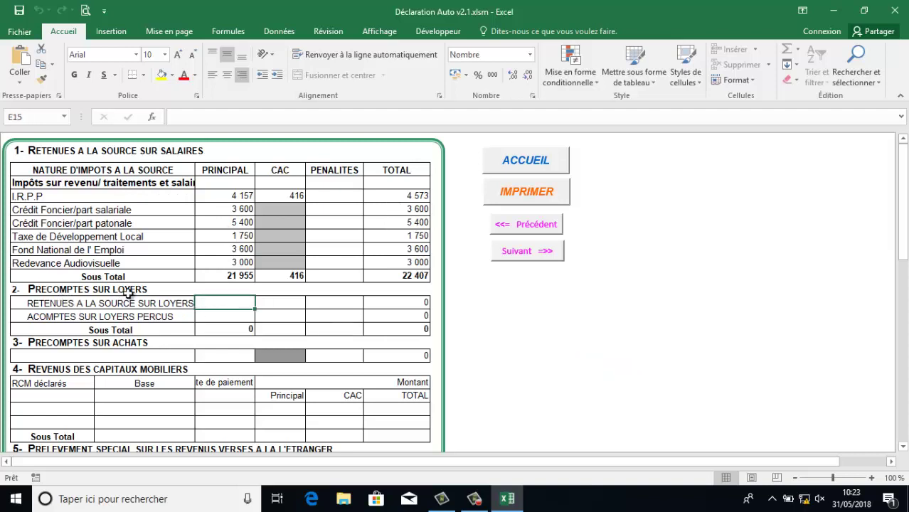
pyautogui.click(333, 303)
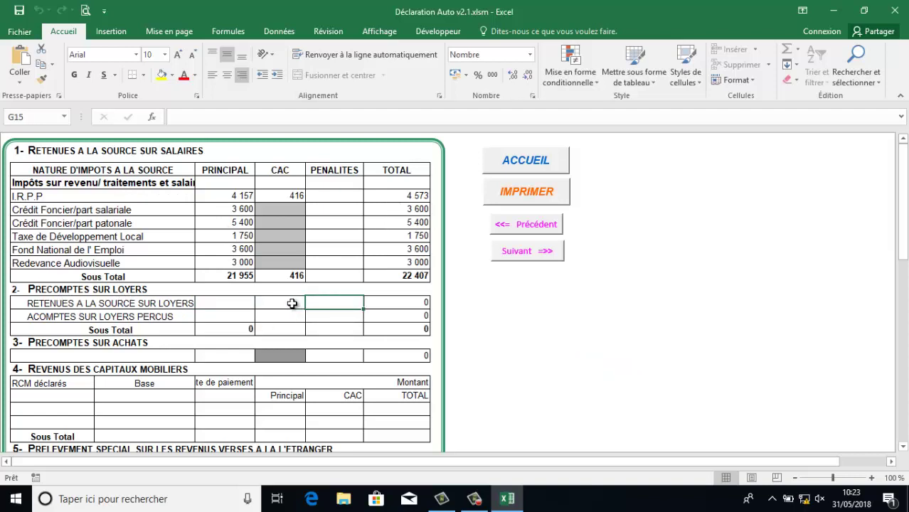
pyautogui.click(217, 352)
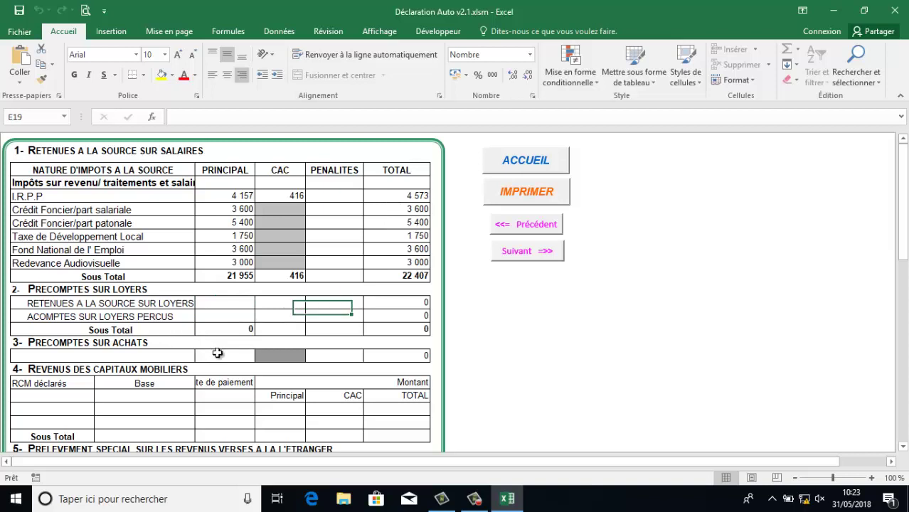
pyautogui.click(402, 350)
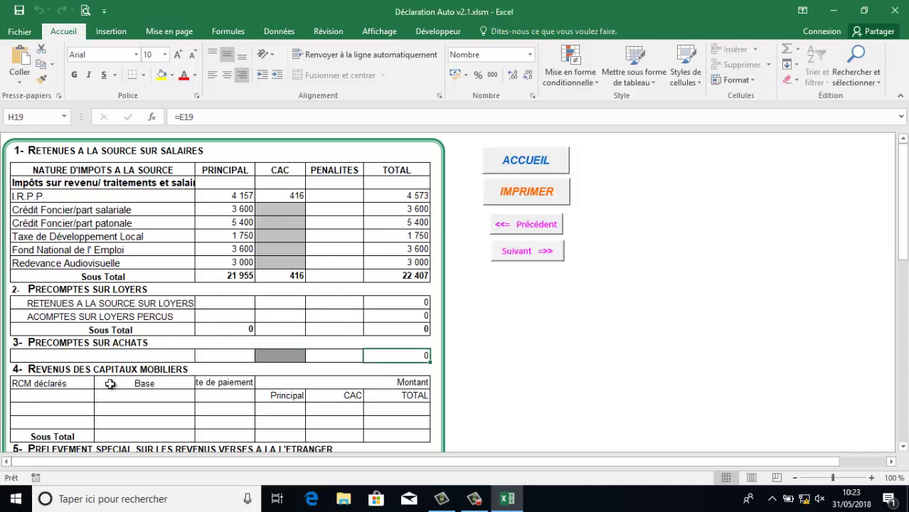
# Examine the withholding form's sections from PRECOMPTES SUR LOYERS through ACOMPTES MENSUELS.
pyautogui.moveTo(904, 235); pyautogui.dragTo(905, 297)
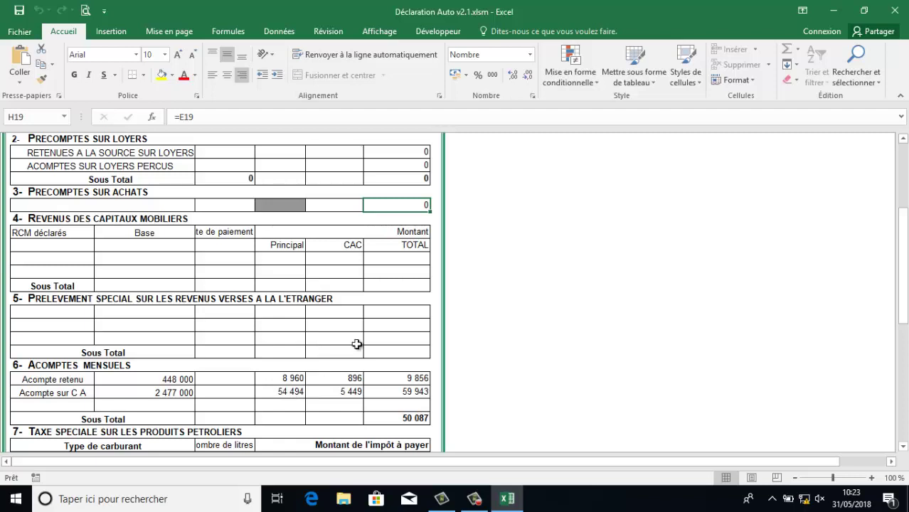
pyautogui.click(546, 234)
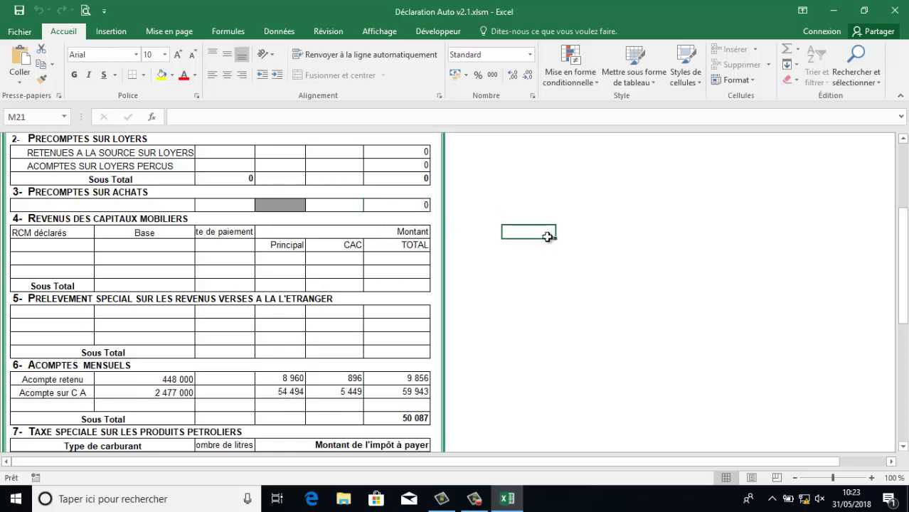
pyautogui.doubleClick(517, 235)
pyautogui.click(464, 286)
pyautogui.moveTo(905, 246); pyautogui.dragTo(905, 174)
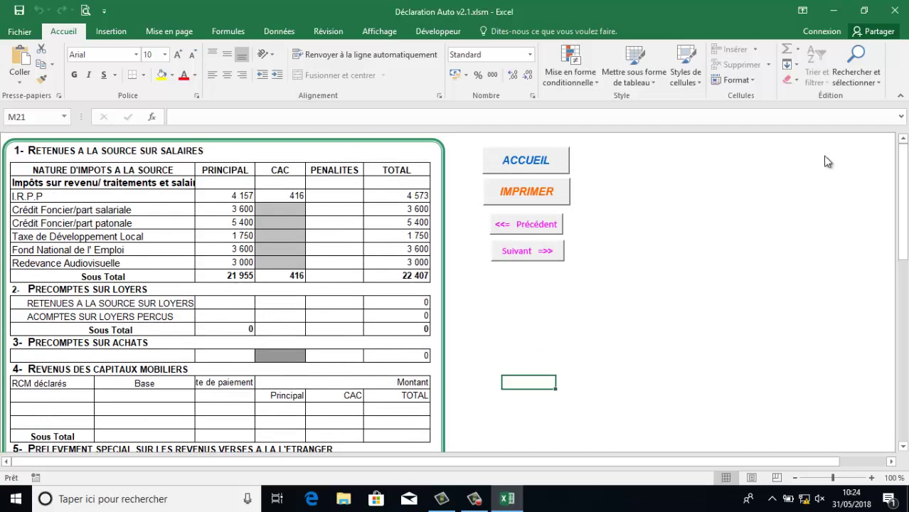
# In the VENTES invoice sheet, tick AC. IS RET A LA SRCE for invoice FACT N° 066/BC/017.
pyautogui.click(528, 162)
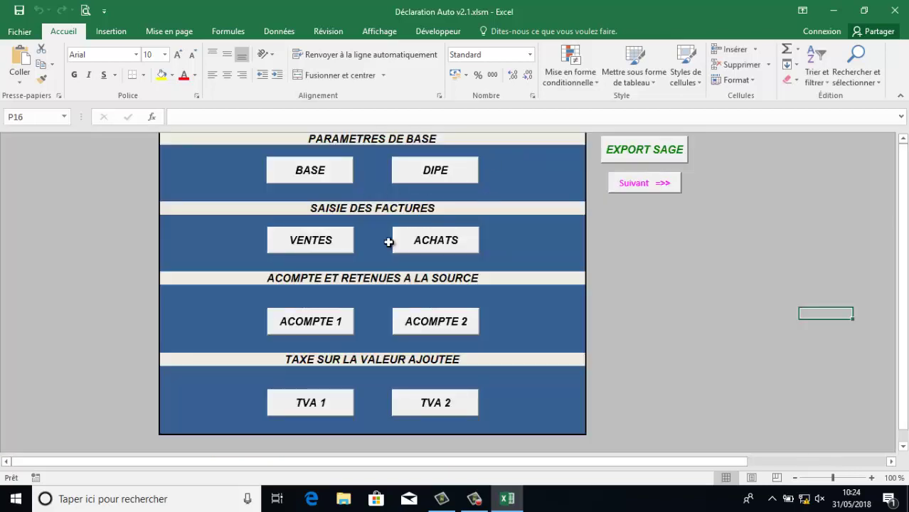
pyautogui.click(317, 249)
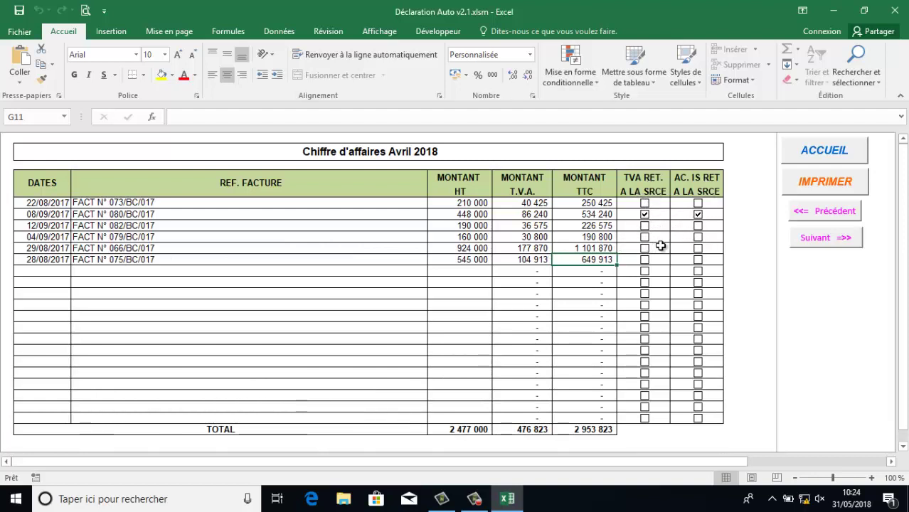
pyautogui.click(697, 249)
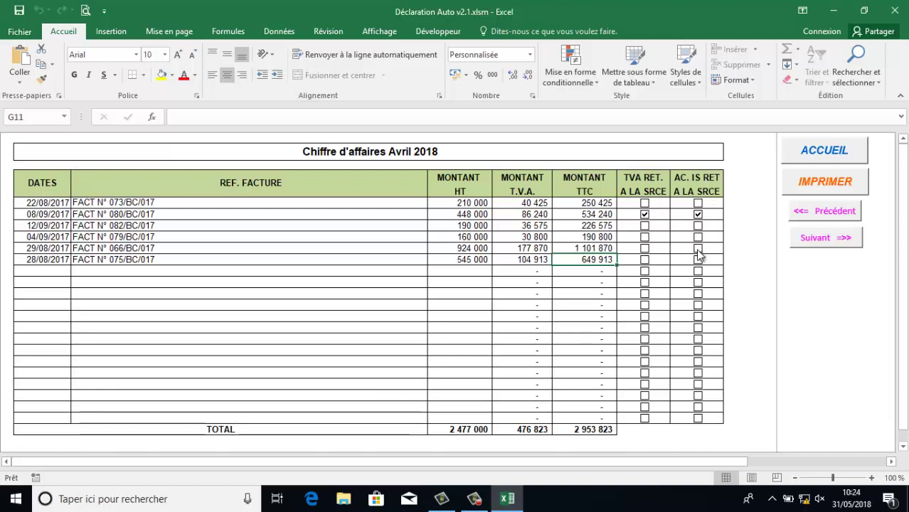
# Open the ACOMPTE 2 form from the home menu and examine the ACOMPTES MENSUELS lines and the total payable block.
pyautogui.click(833, 149)
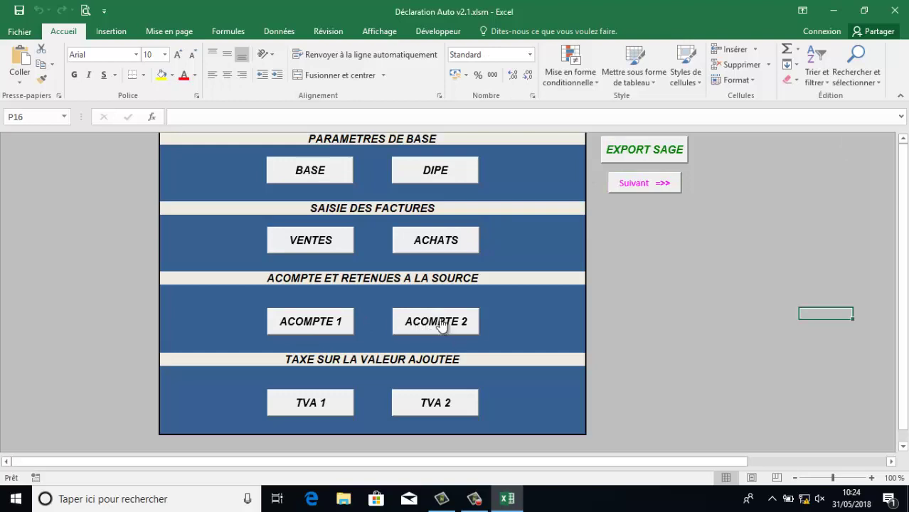
pyautogui.click(420, 323)
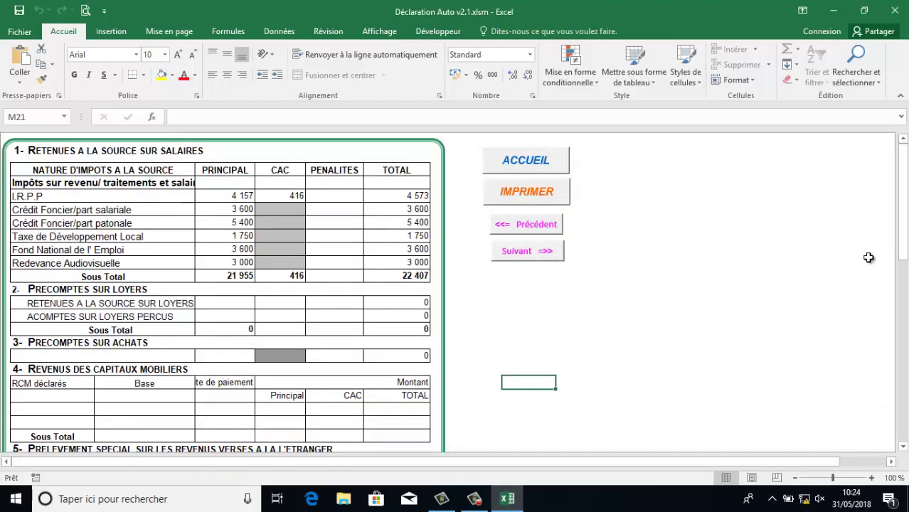
pyautogui.moveTo(904, 202); pyautogui.dragTo(903, 307)
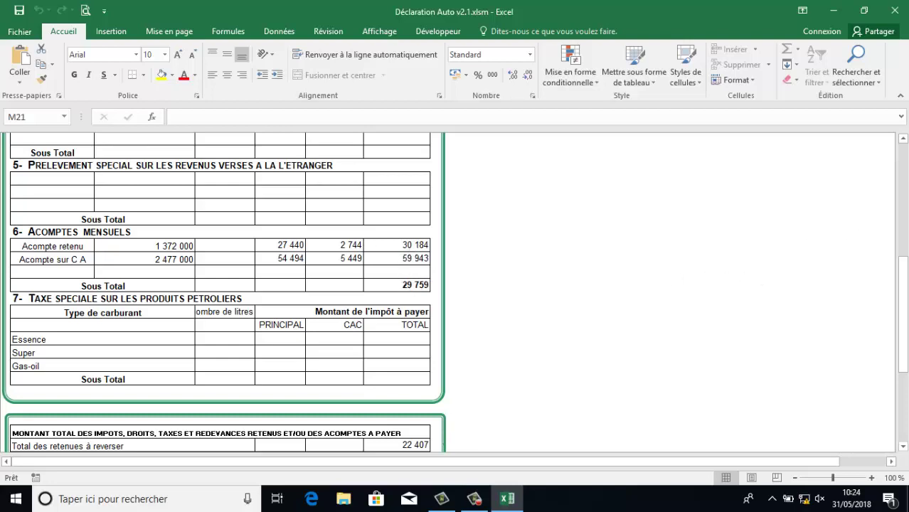
pyautogui.moveTo(903, 268); pyautogui.dragTo(903, 291)
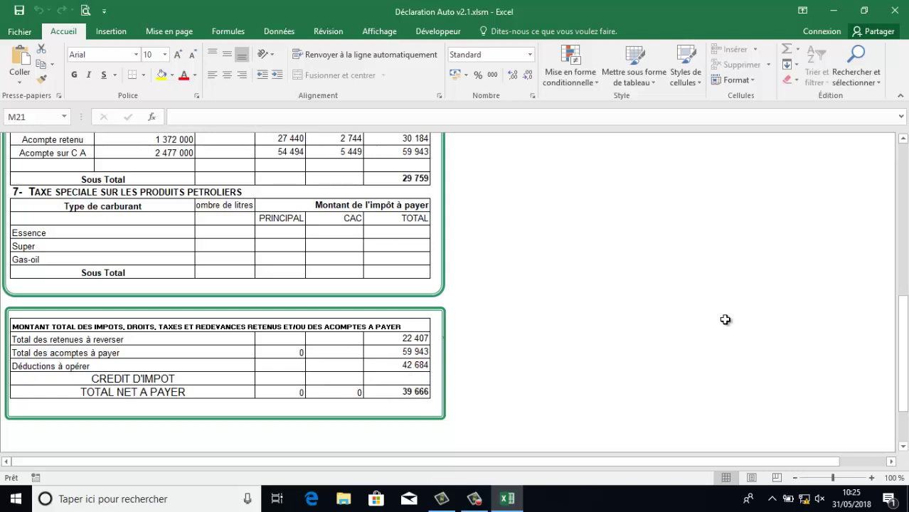
pyautogui.moveTo(905, 348); pyautogui.dragTo(902, 202)
# Open the TVA 1 declaration from the home menu and examine its header, taxpayer identification fields and declarant section.
pyautogui.click(528, 162)
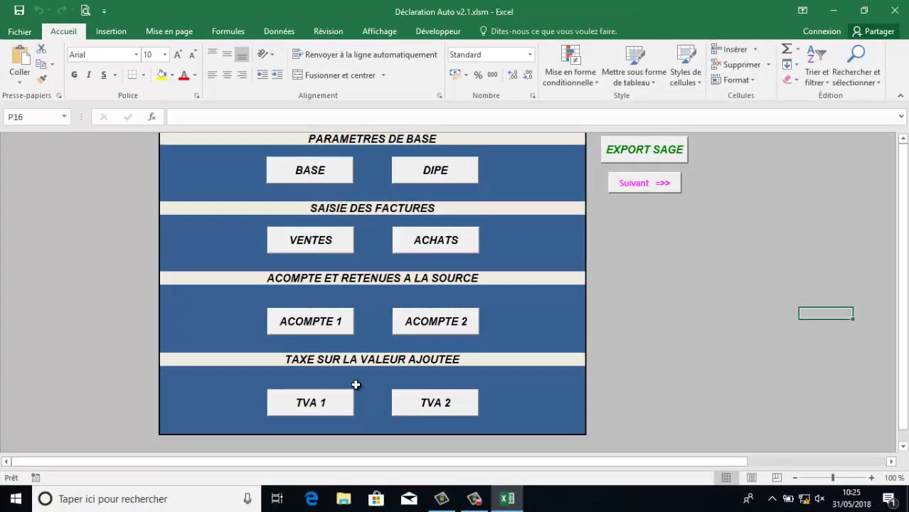
pyautogui.click(309, 402)
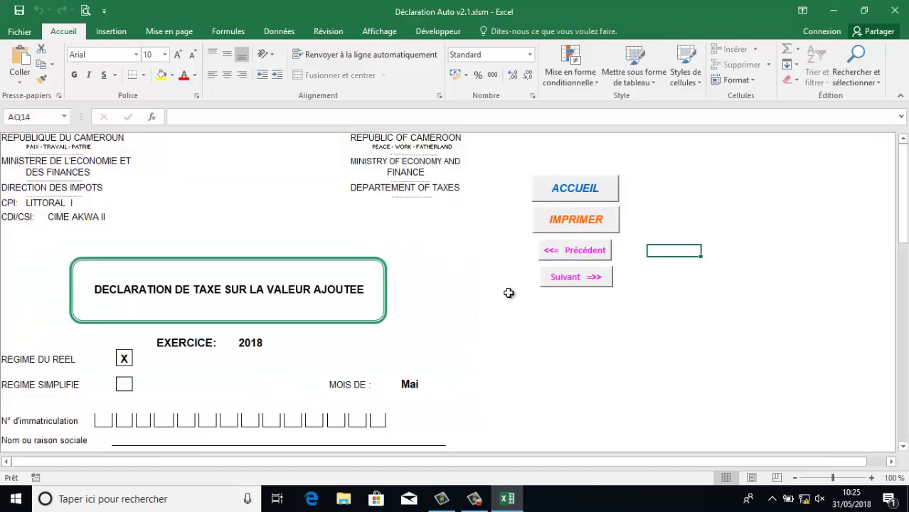
pyautogui.moveTo(903, 183); pyautogui.dragTo(856, 236)
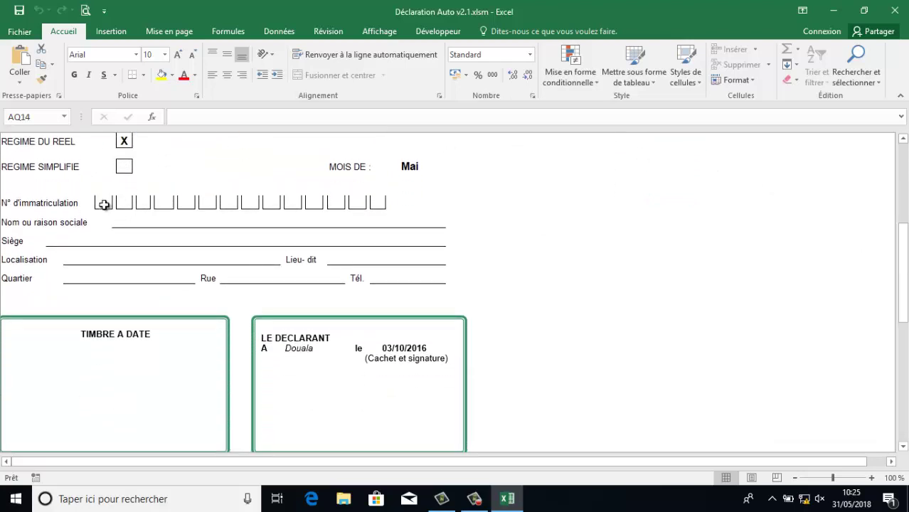
pyautogui.moveTo(903, 288); pyautogui.dragTo(903, 202)
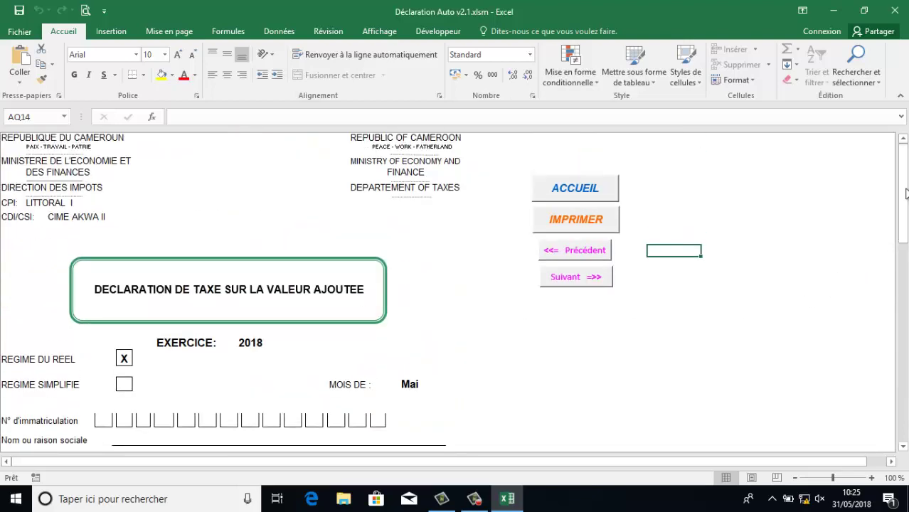
# Move to the MODALITES DE CALCUL DE TVA form and examine the Exportation, Opérations exonérées and TVA DEDUCTIBLE cells.
pyautogui.click(560, 279)
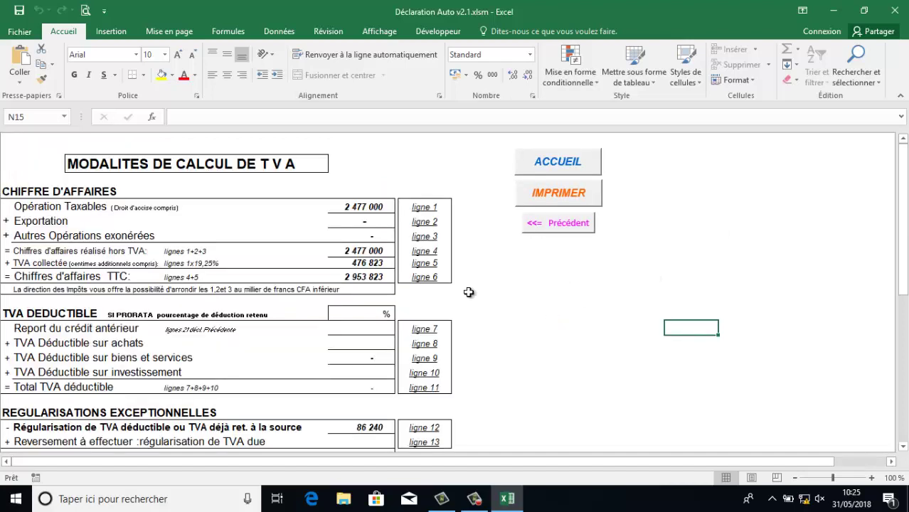
pyautogui.click(346, 223)
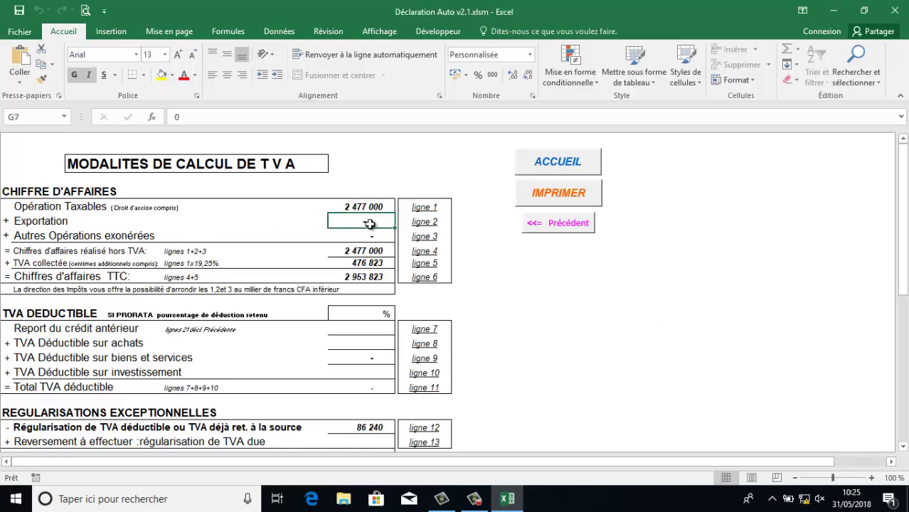
pyautogui.click(368, 236)
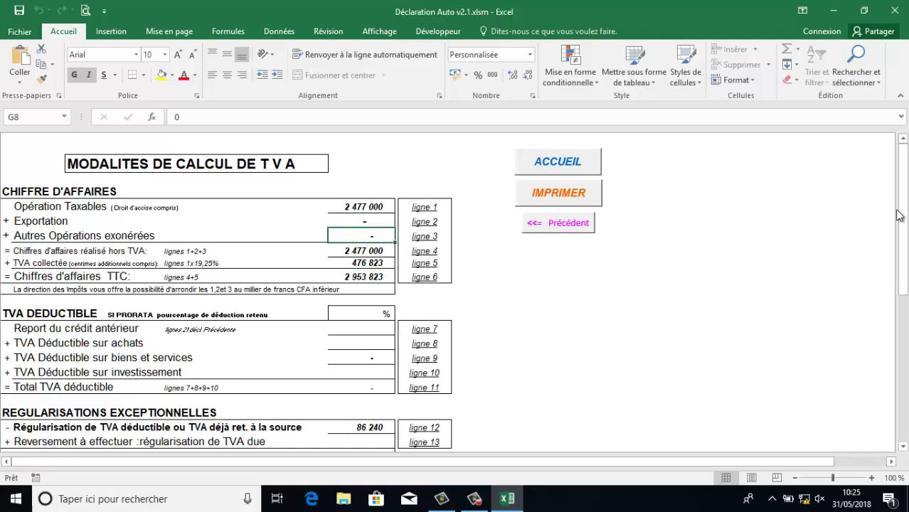
pyautogui.moveTo(897, 216); pyautogui.dragTo(897, 244)
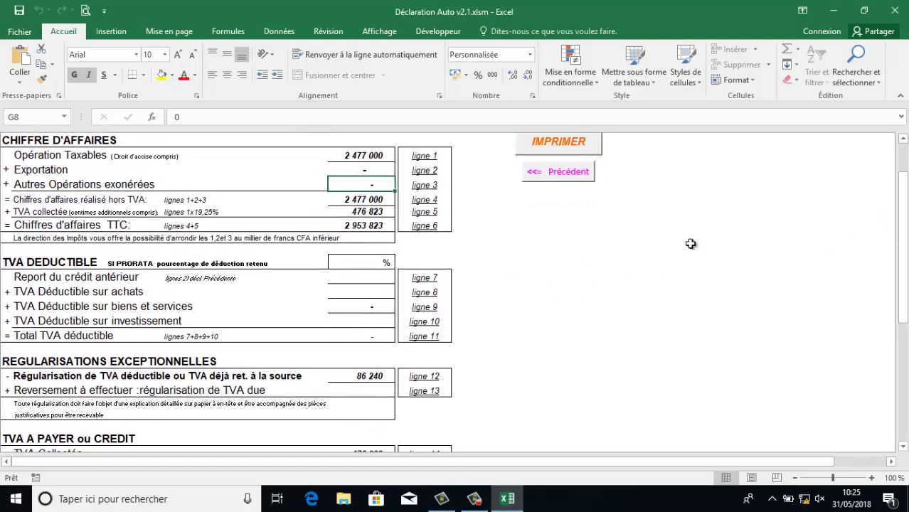
pyautogui.click(381, 277)
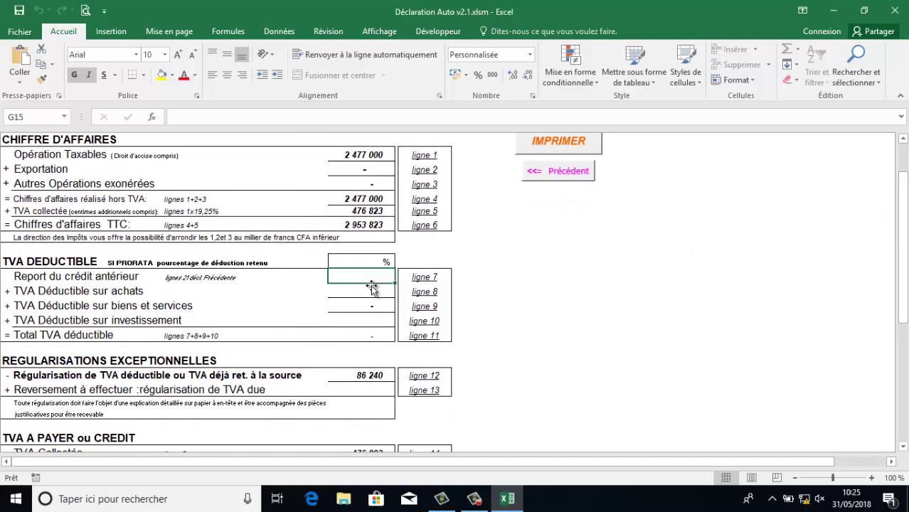
pyautogui.click(359, 295)
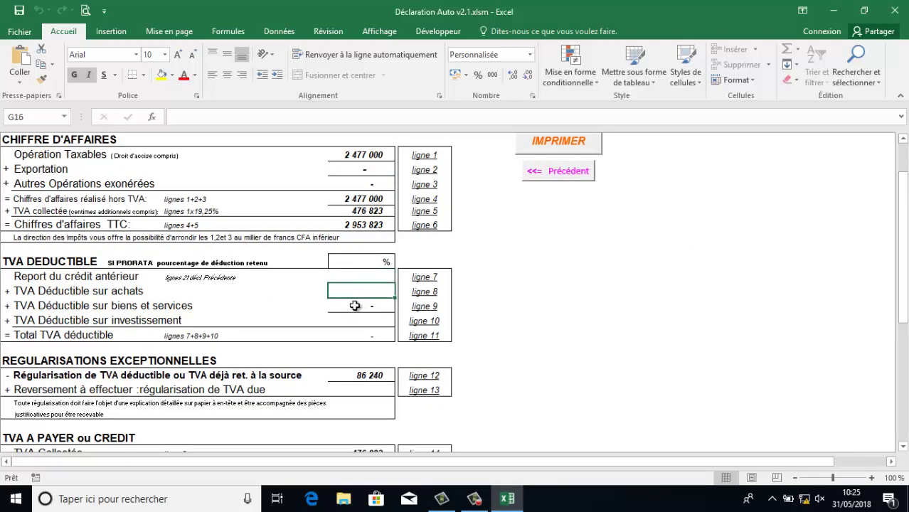
pyautogui.click(353, 305)
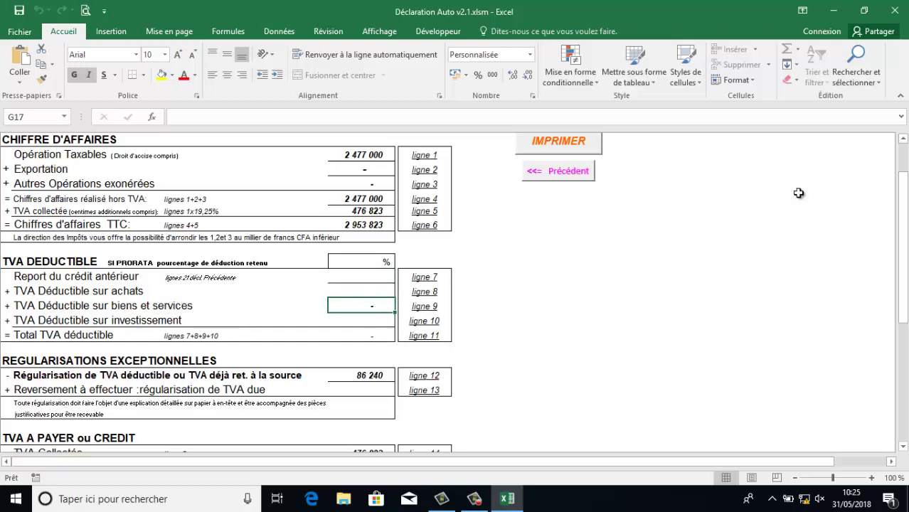
pyautogui.moveTo(902, 213); pyautogui.dragTo(905, 154)
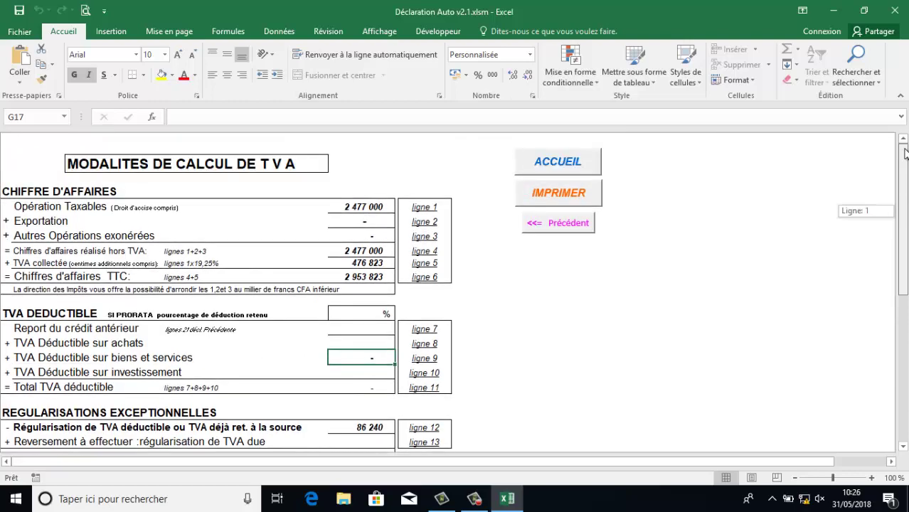
# In the first row of the ACHATS invoice sheet, enter 220 000 as MONTANT HT and 12450 as MONTANT T.V.A.
pyautogui.click(578, 163)
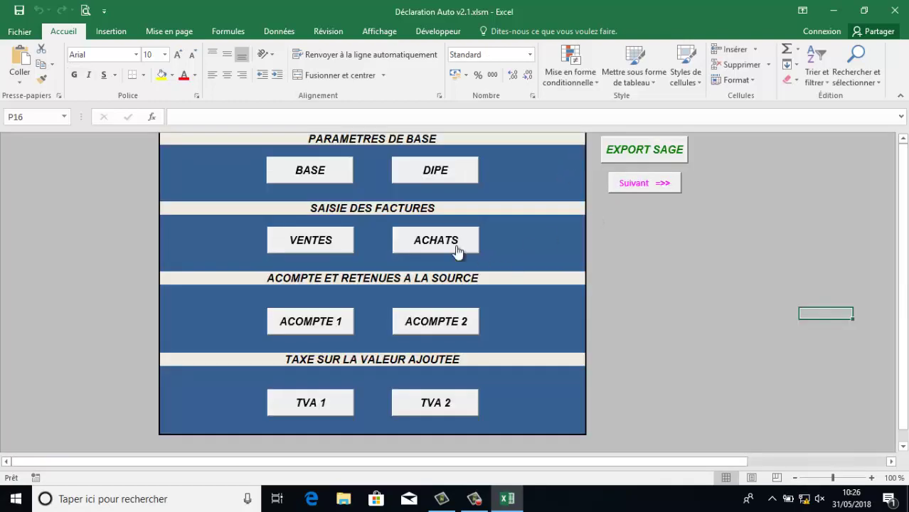
pyautogui.click(455, 249)
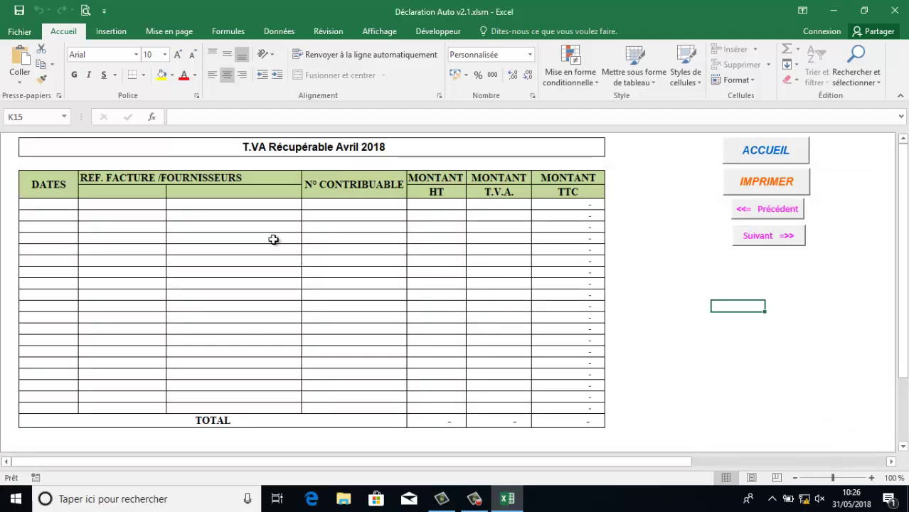
pyautogui.click(490, 204)
pyautogui.click(429, 204)
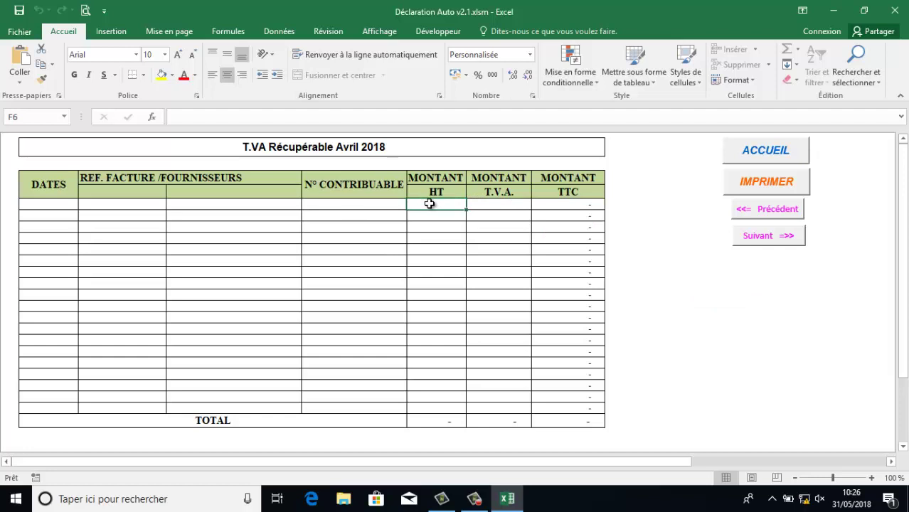
pyautogui.write('22')
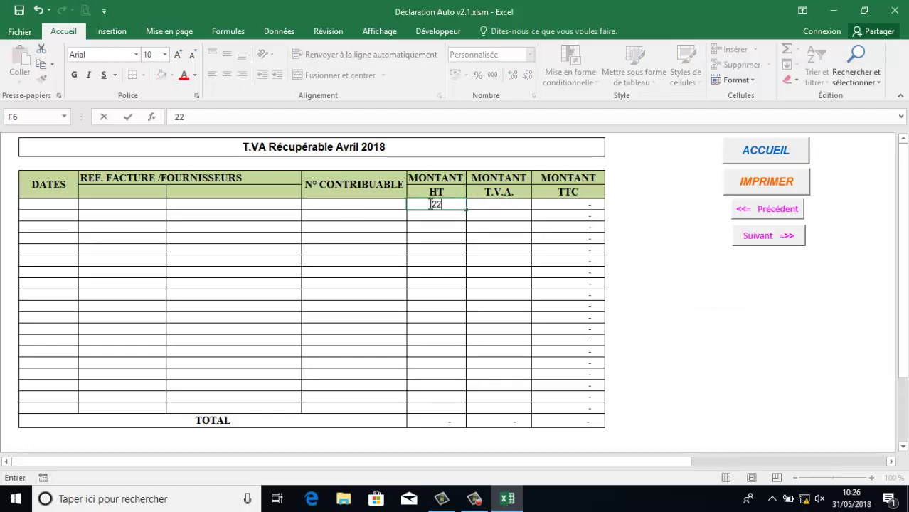
pyautogui.write('0 000')
pyautogui.press('Return')
pyautogui.click(512, 203)
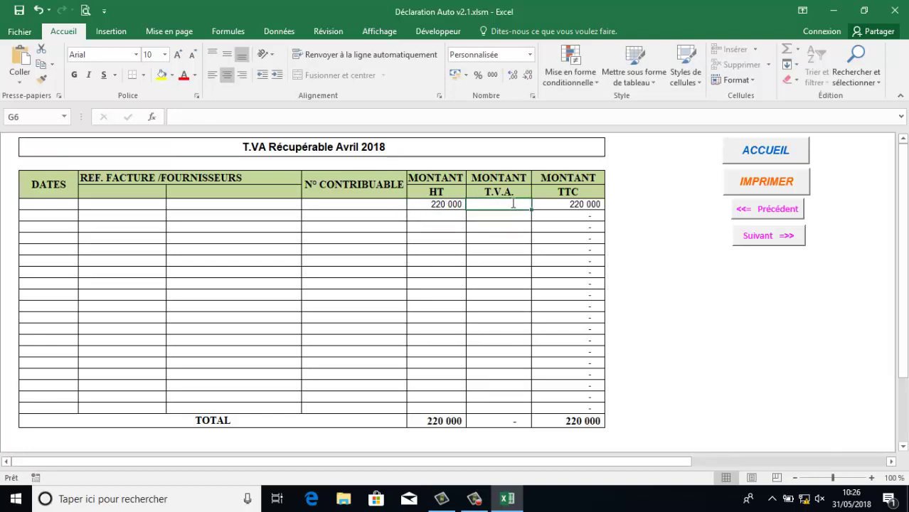
pyautogui.write('12450')
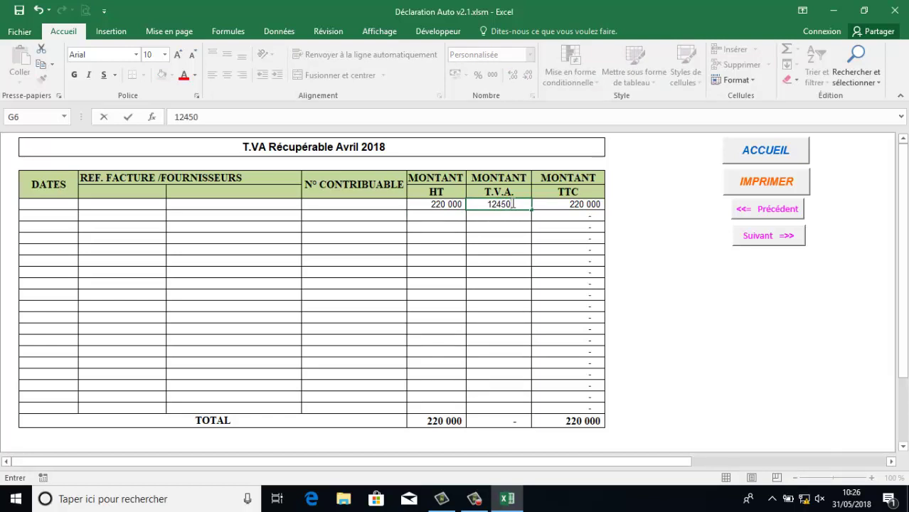
pyautogui.press('Return')
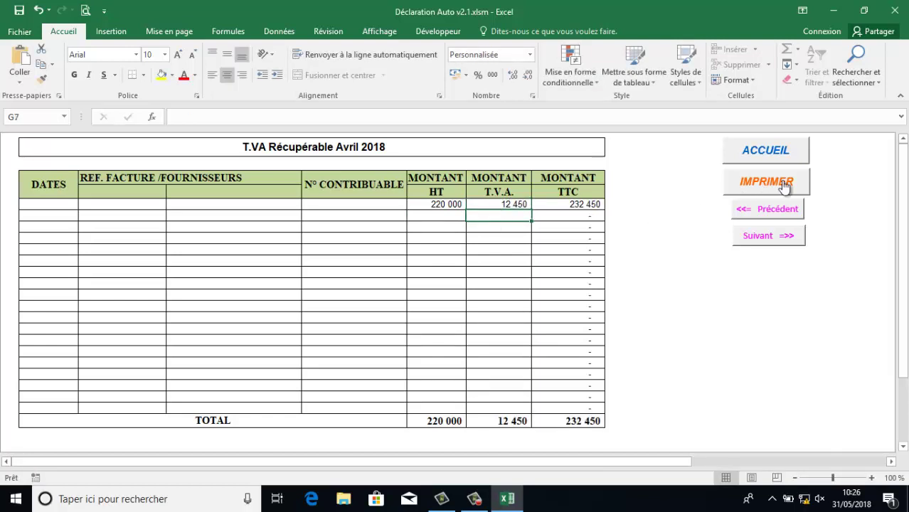
# Open the TVA 2 form from the home menu and examine the TVA DEDUCTIBLE and TVA A PAYER ou CREDIT sections.
pyautogui.click(765, 151)
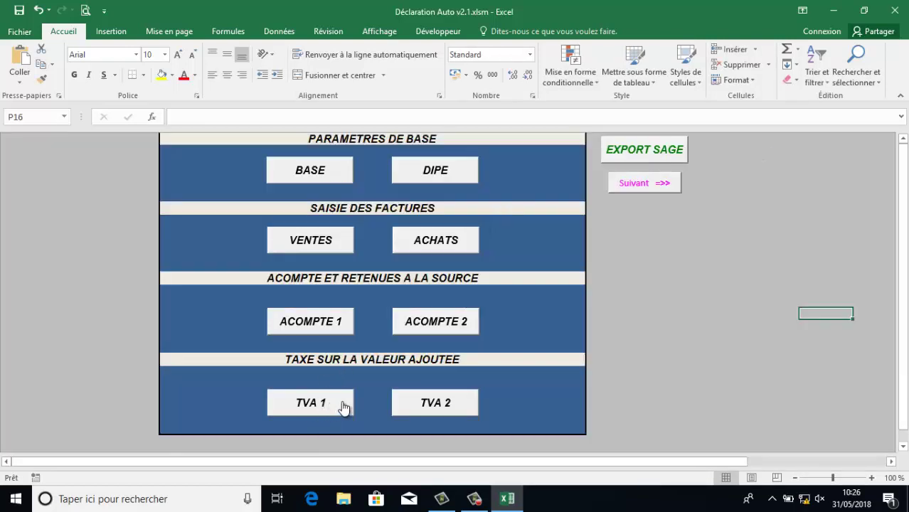
pyautogui.click(399, 401)
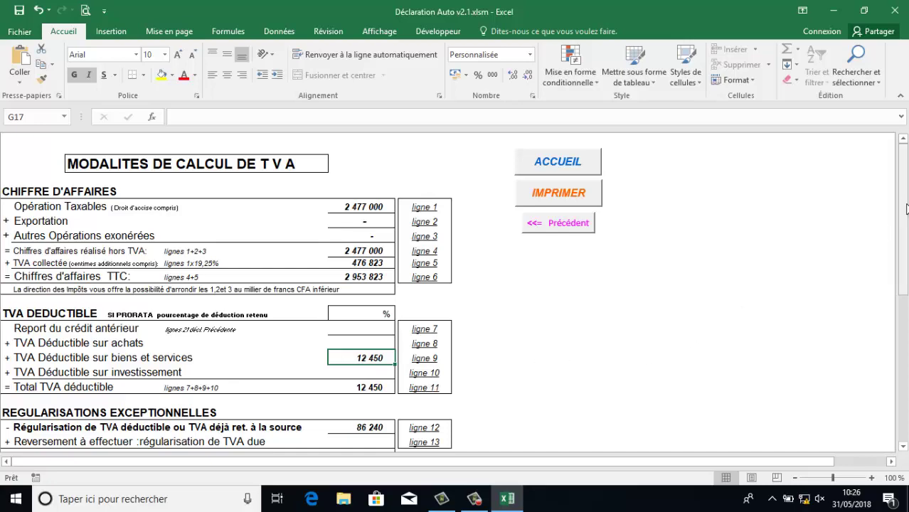
pyautogui.moveTo(904, 234); pyautogui.dragTo(903, 297)
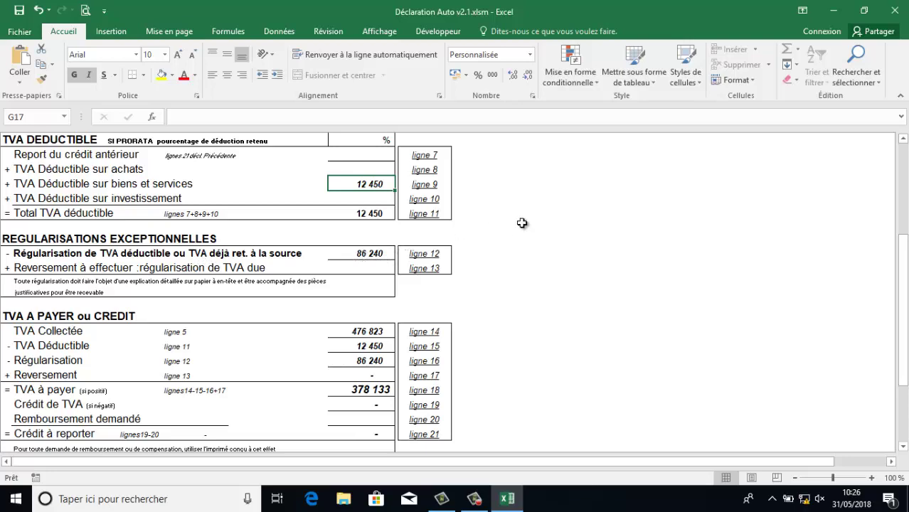
pyautogui.moveTo(903, 262); pyautogui.dragTo(902, 166)
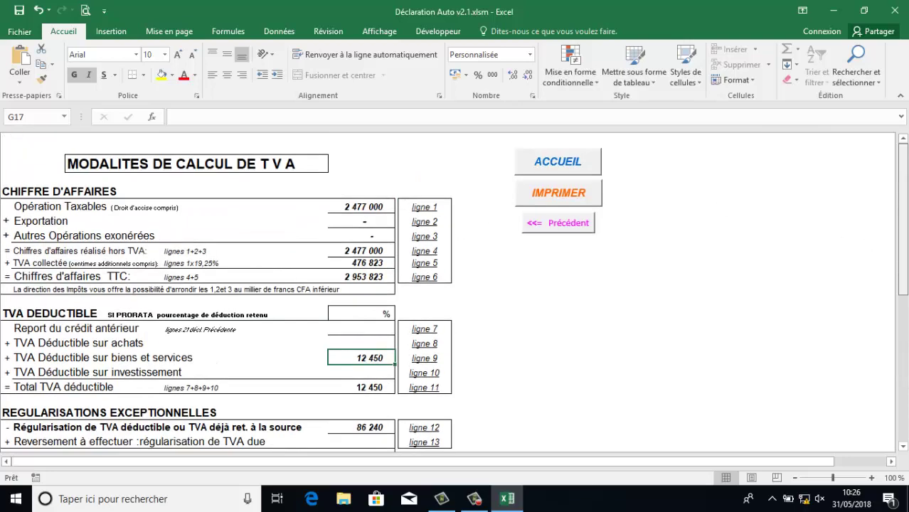
# In the VENTES sheet, tick TVA RET. A LA SRCE for FACT N° 073/BC/017 and sum the first two T.V.A. amounts.
pyautogui.click(556, 168)
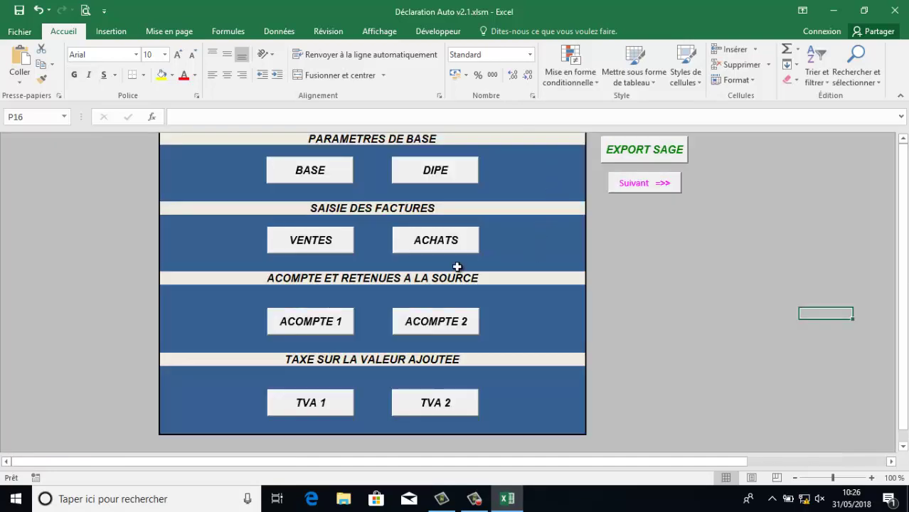
pyautogui.click(322, 242)
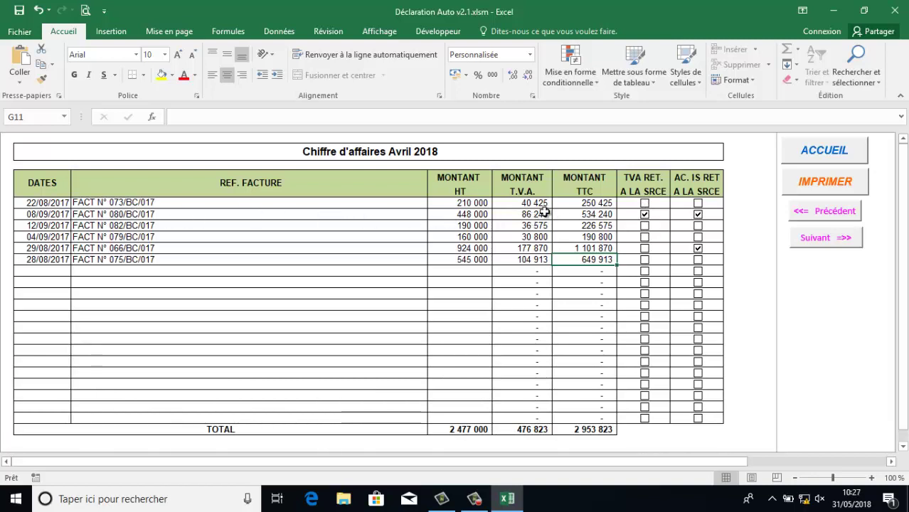
pyautogui.click(647, 205)
pyautogui.click(533, 210)
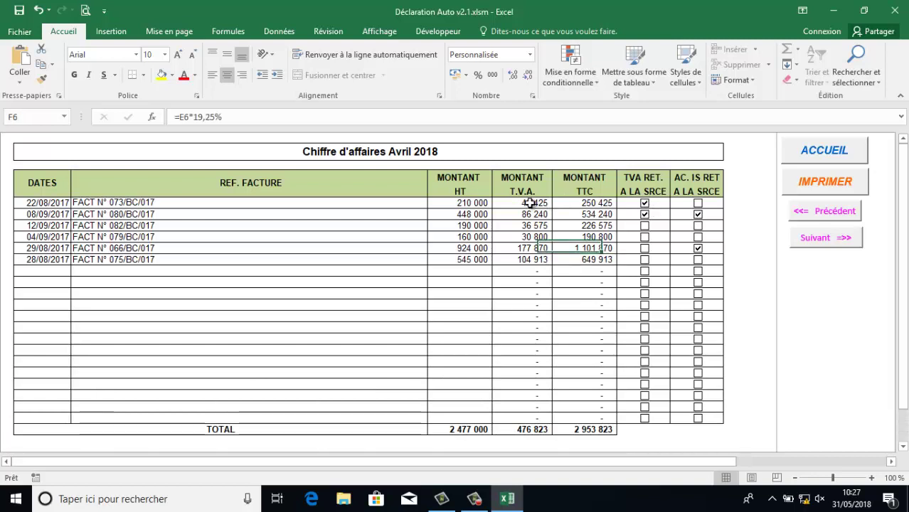
pyautogui.moveTo(530, 203); pyautogui.dragTo(532, 215)
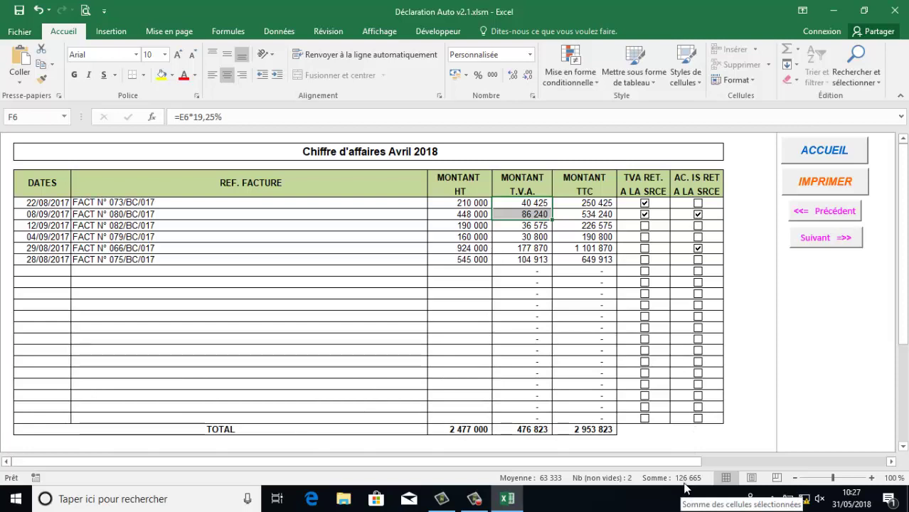
# Open the TVA 2 form from the home menu and examine the source-withheld TVA regularisation, TVA A PAYER and SOLDE DE TVA A VERSER sections.
pyautogui.click(832, 152)
pyautogui.click(424, 400)
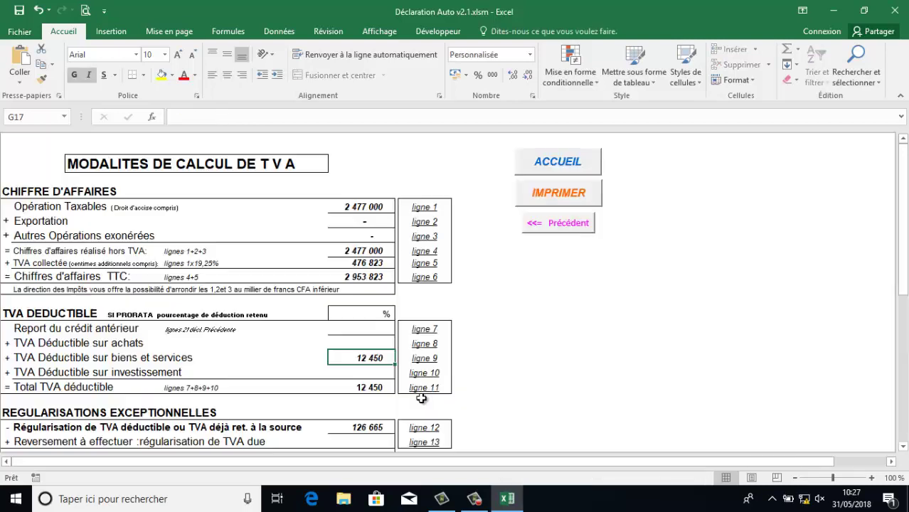
pyautogui.click(353, 427)
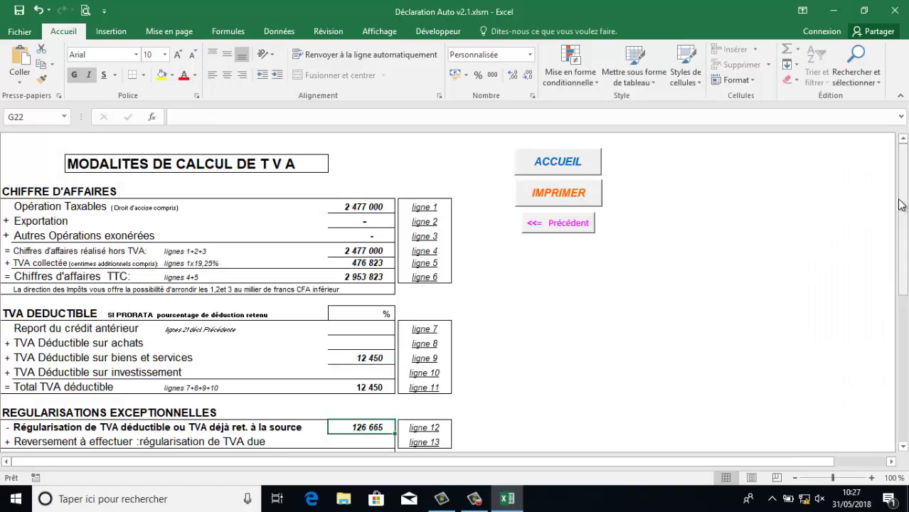
pyautogui.moveTo(901, 205); pyautogui.dragTo(906, 325)
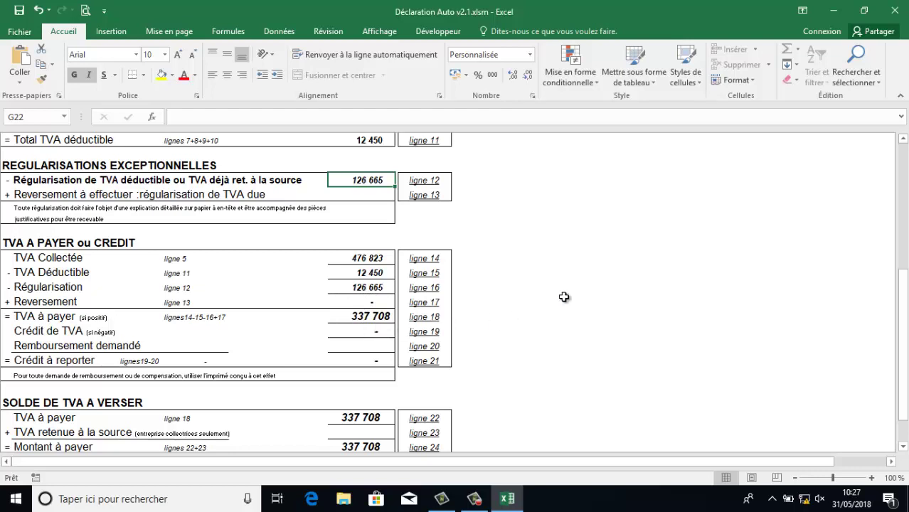
pyautogui.moveTo(903, 295); pyautogui.dragTo(906, 168)
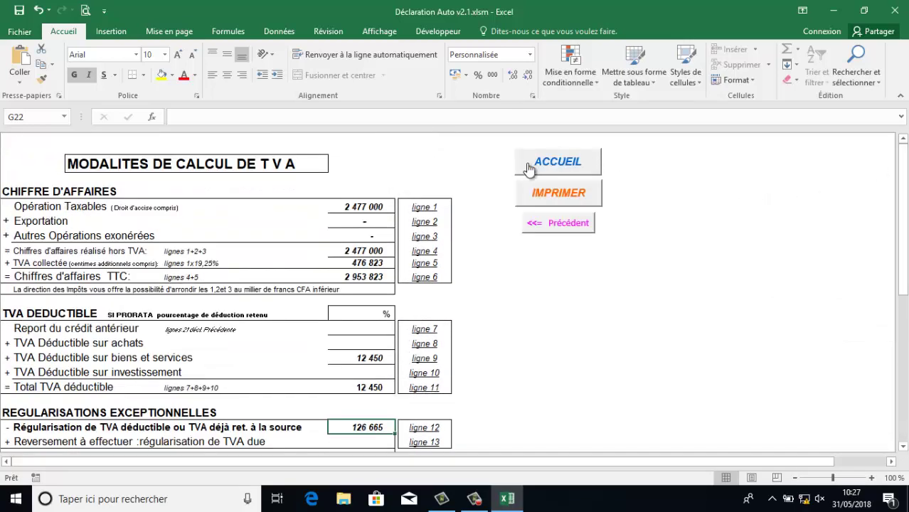
# Return to the home menu and save the Déclaration Auto v2.1 workbook.
pyautogui.click(552, 155)
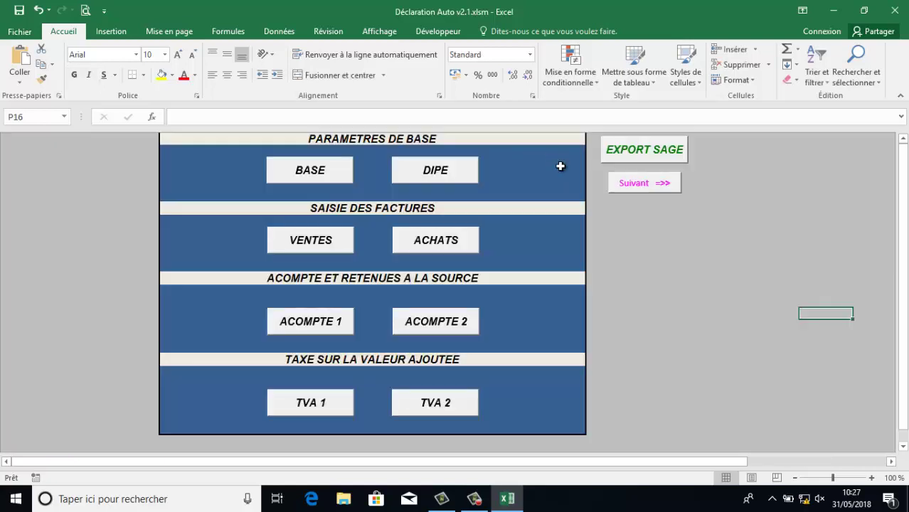
pyautogui.click(700, 310)
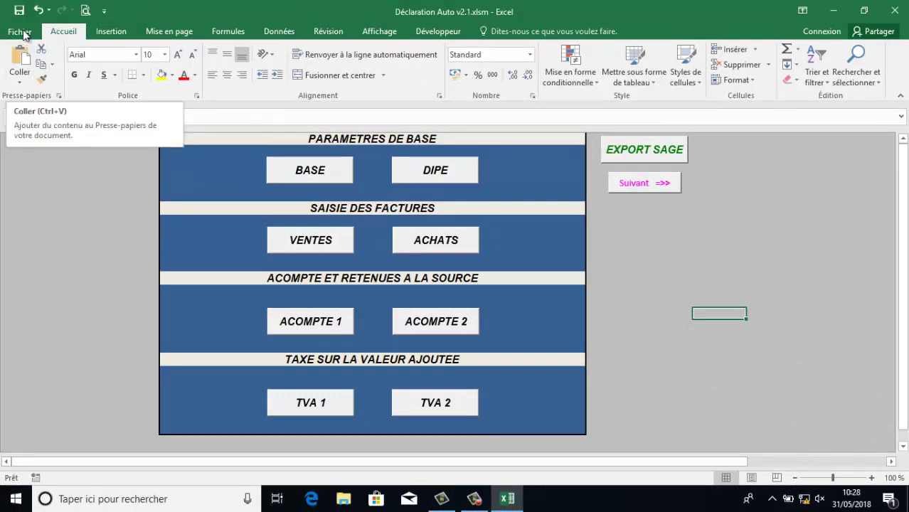
pyautogui.click(17, 11)
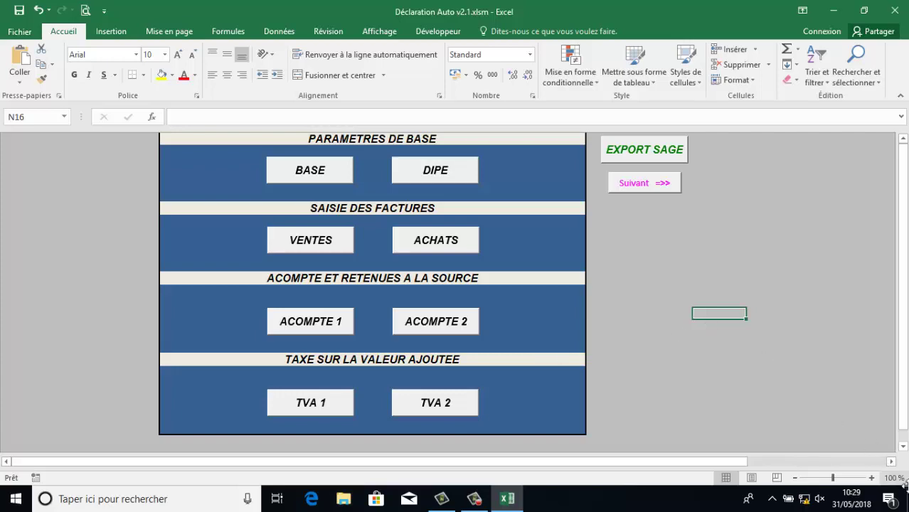
# Switch to the desktop and open the Déclaration Auto folder to check which files it contains.
pyautogui.click(833, 11)
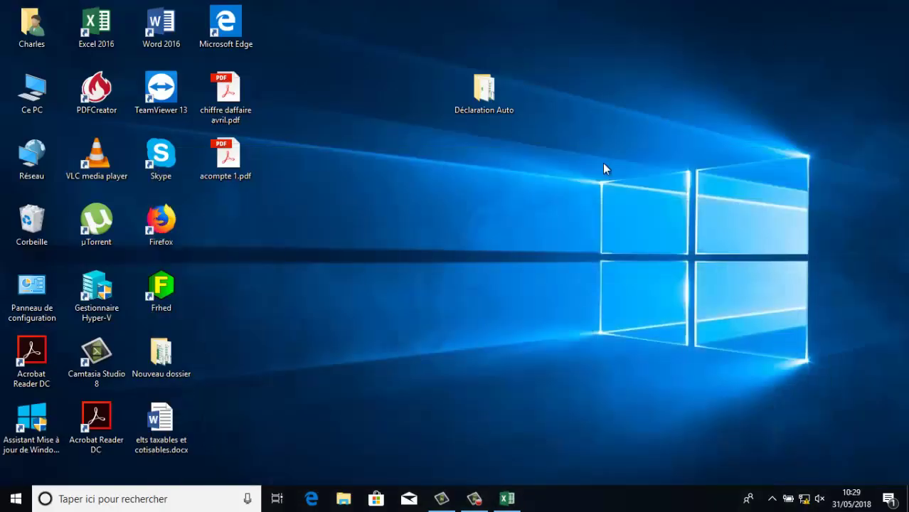
pyautogui.doubleClick(488, 92)
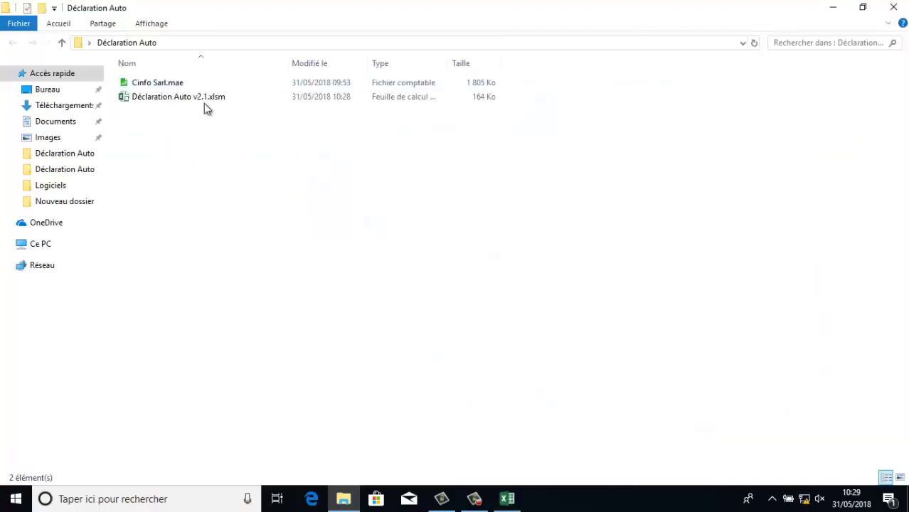
pyautogui.click(140, 98)
# Back in Excel, run EXPORT SAGE from the home menu and close the resulting Avril_2018_Export_Sage.PNM without saving changes.
pyautogui.click(506, 499)
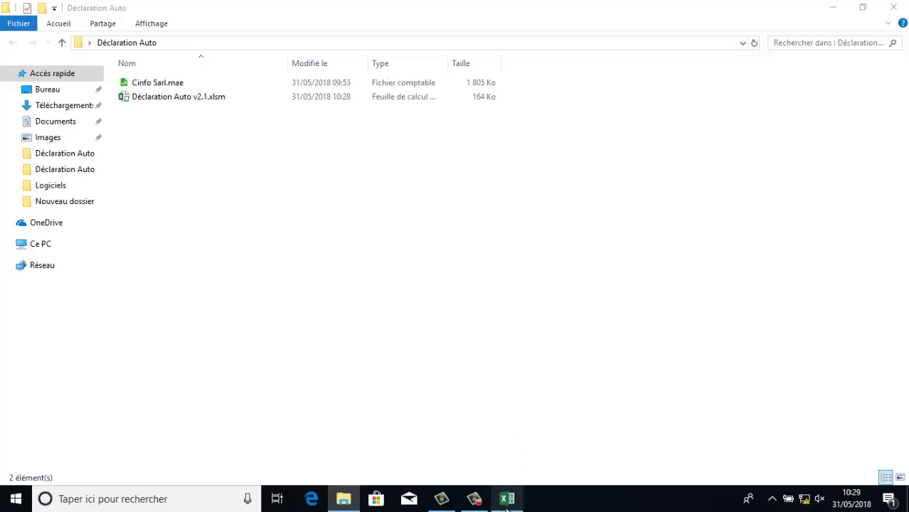
pyautogui.click(683, 160)
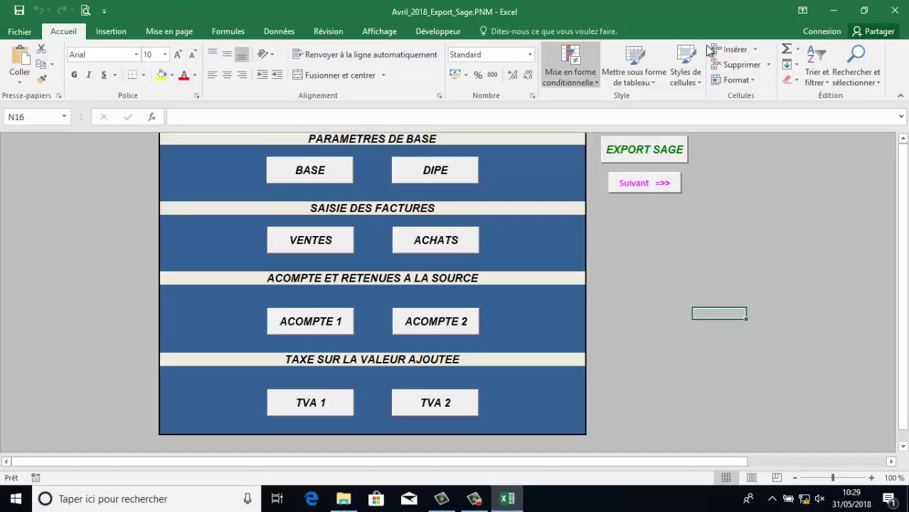
pyautogui.click(894, 10)
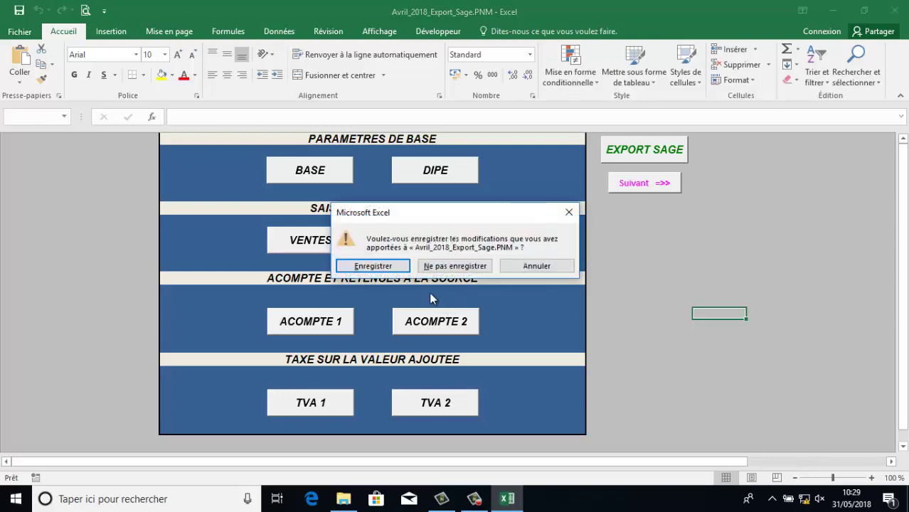
pyautogui.click(448, 269)
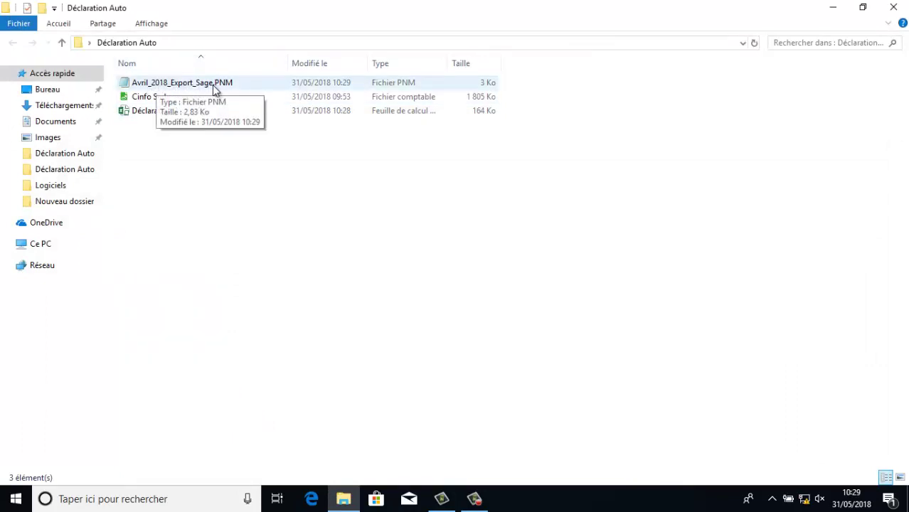
# Open Avril_2018_Export_Sage.PNM in Notepad at full size, examine its accounting entries and close it.
pyautogui.doubleClick(159, 86)
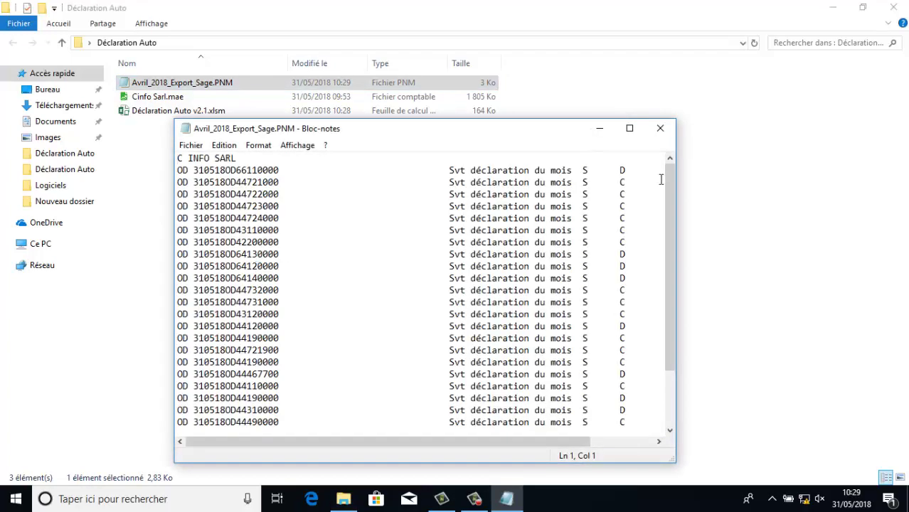
pyautogui.click(629, 128)
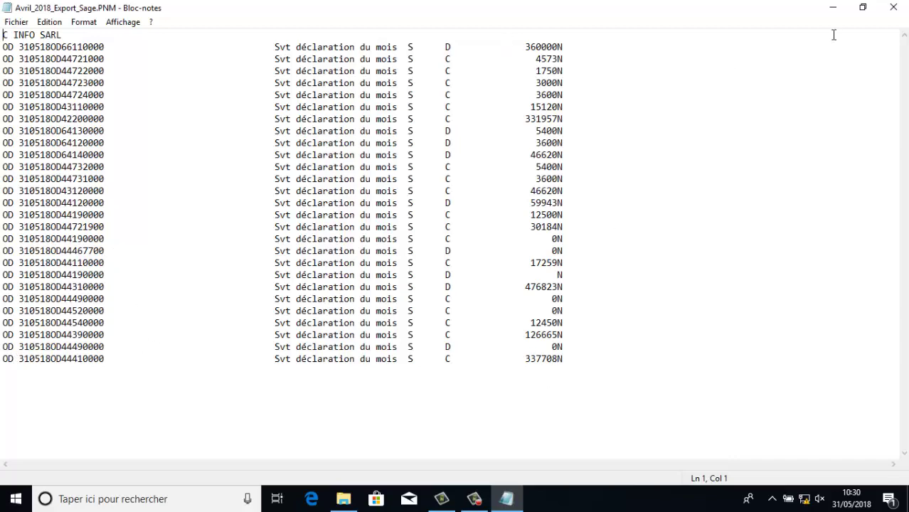
pyautogui.click(893, 8)
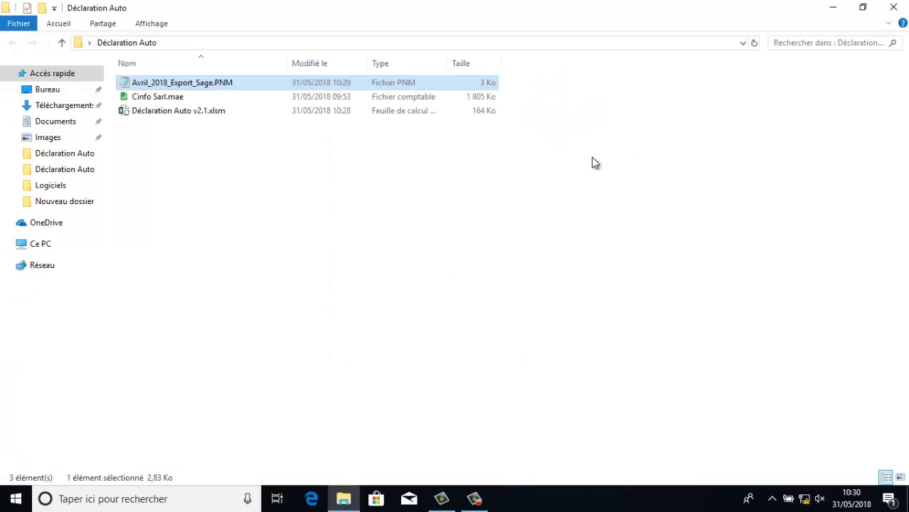
# Open the Cinfo Sarl.mae accounting file in Sage 100 Comptabilité as <Administrateur> with the password field left empty.
pyautogui.click(292, 251)
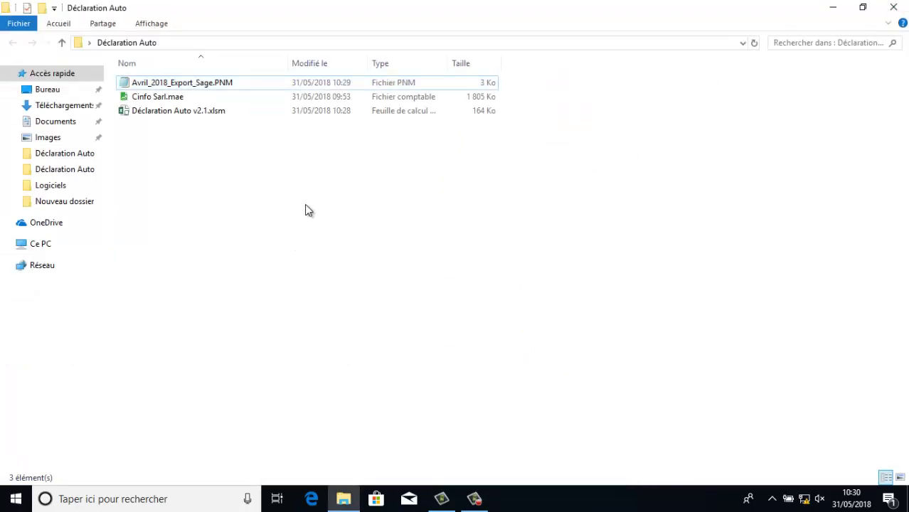
pyautogui.doubleClick(165, 98)
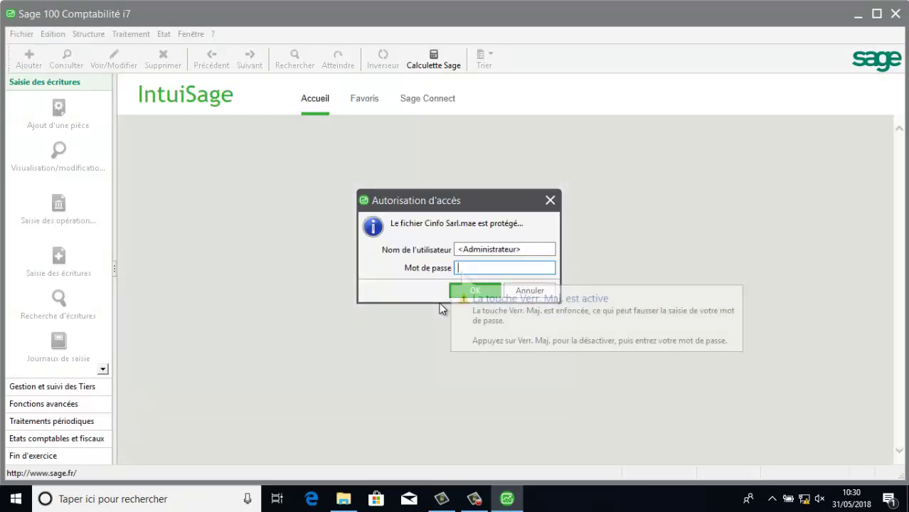
pyautogui.click(468, 291)
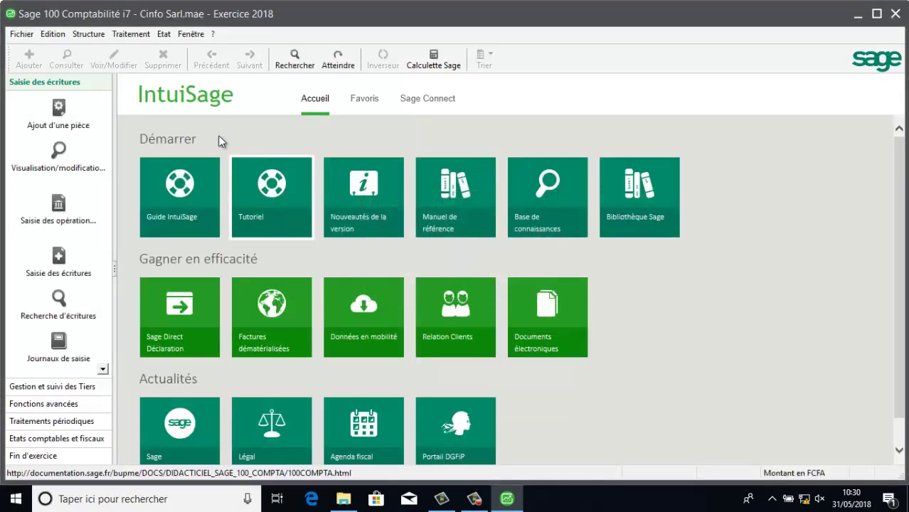
# Import Avril_2018_Export_Sage.PNM from the Déclaration Auto folder using the Ecritures Sage (*.pnm) file type.
pyautogui.click(19, 34)
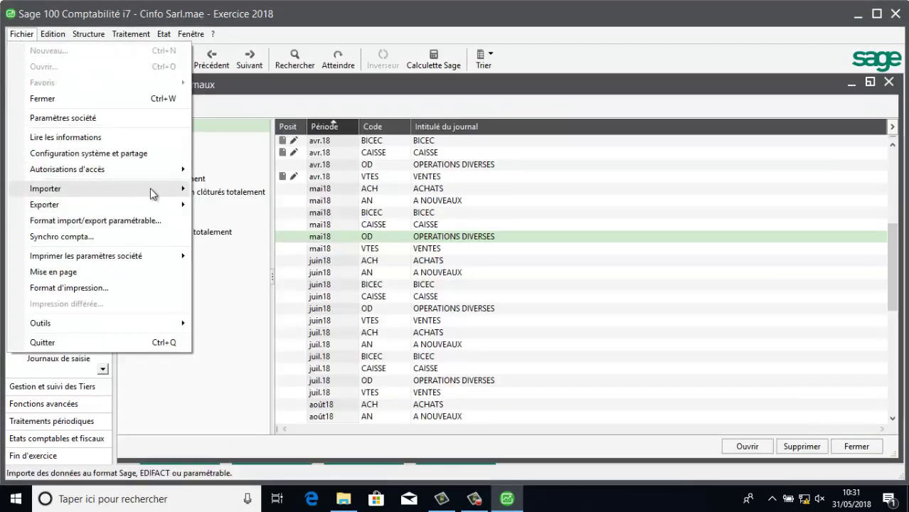
pyautogui.moveTo(177, 191)
pyautogui.click(237, 189)
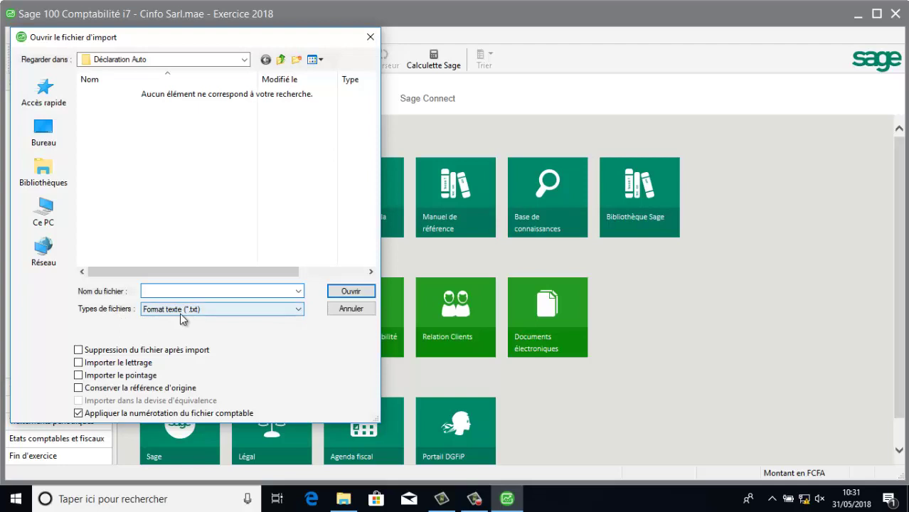
pyautogui.click(298, 315)
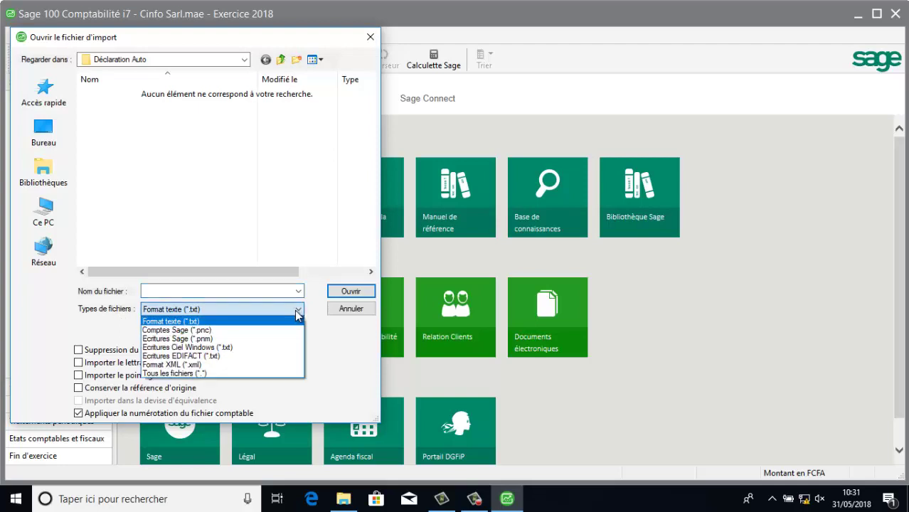
pyautogui.click(194, 340)
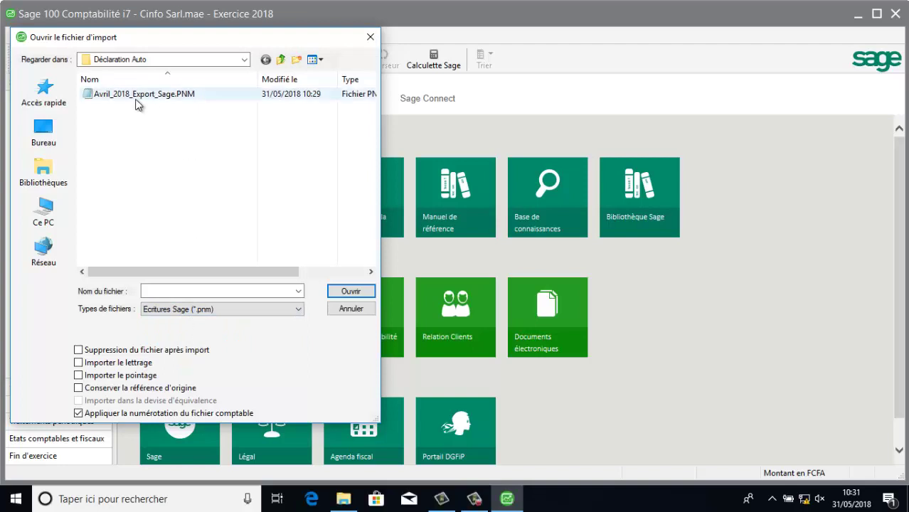
pyautogui.click(138, 96)
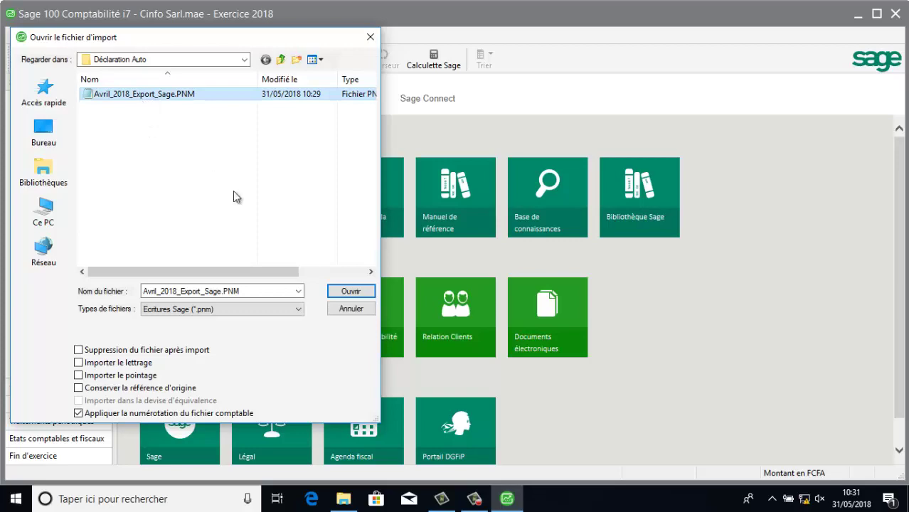
pyautogui.click(345, 292)
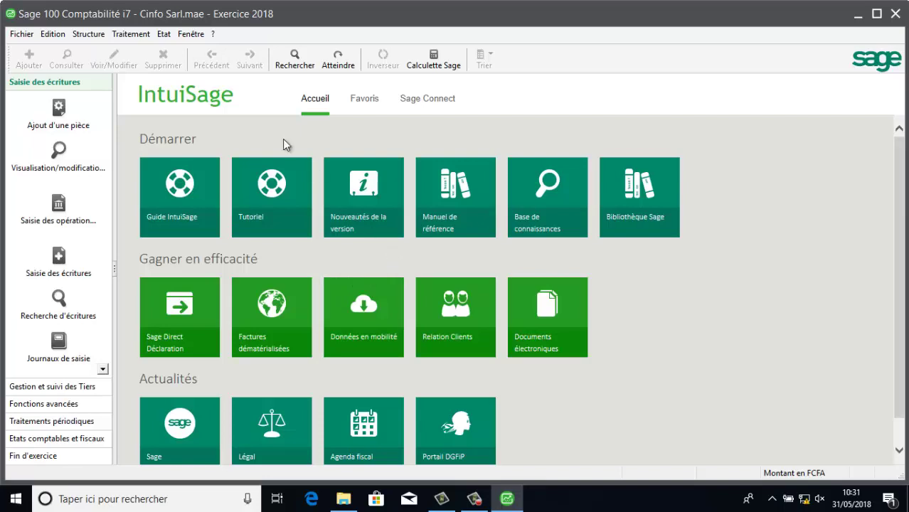
# Open the mai18 OPERATIONS DIVERSES journal from the entry journals and maximise its window to view the imported entries.
pyautogui.click(132, 35)
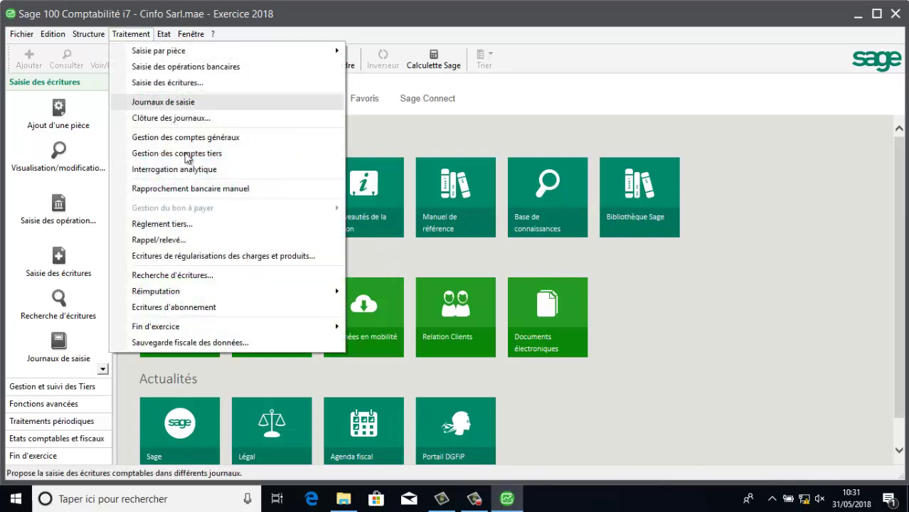
pyautogui.click(190, 105)
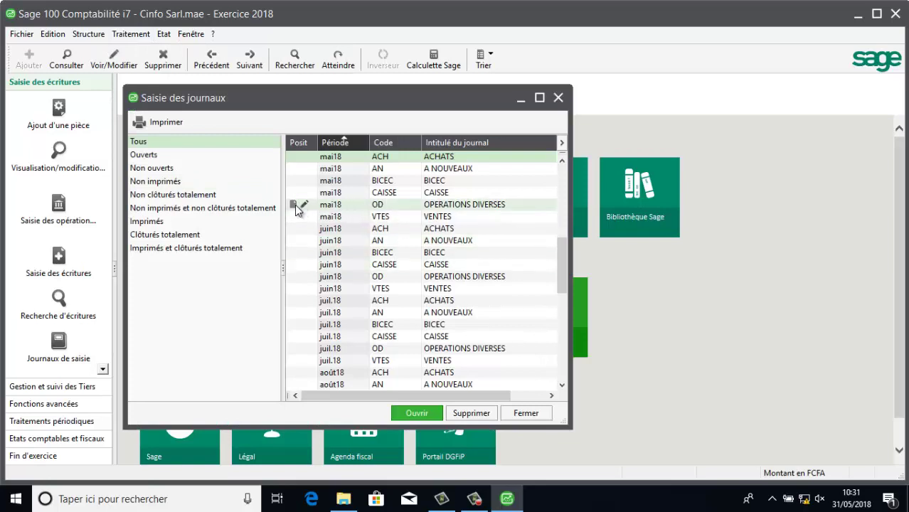
pyautogui.click(362, 204)
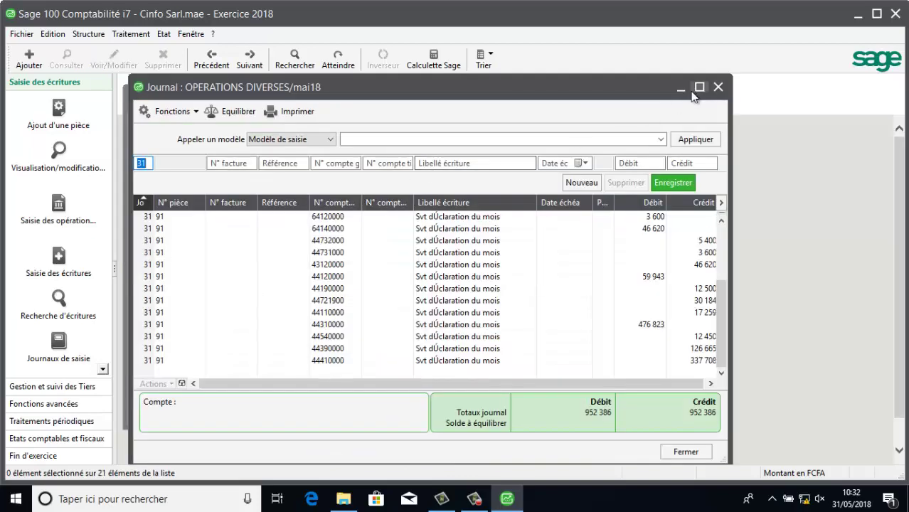
pyautogui.click(700, 86)
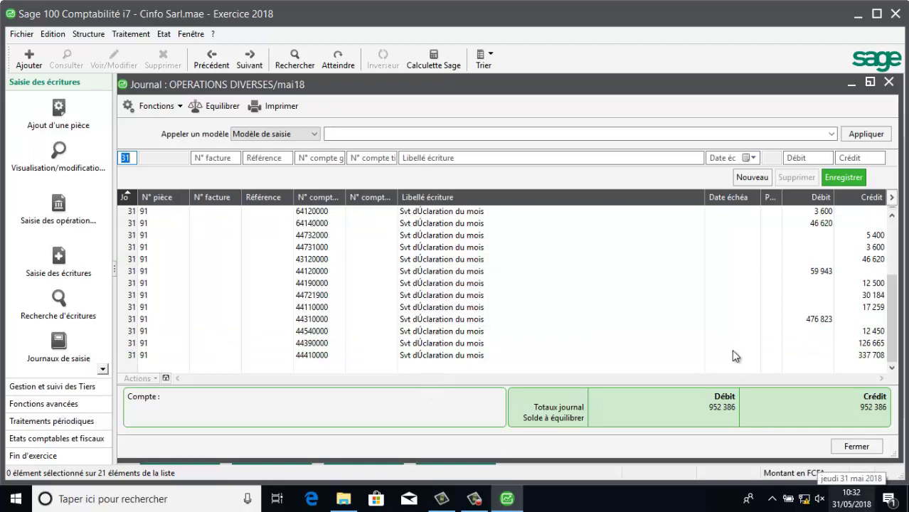
# Examine the account names of the imported entries, including 64120000, 64140000, 44120000, 44310000, 44540000 and 44390000, and compare the TVA amounts.
pyautogui.click(315, 213)
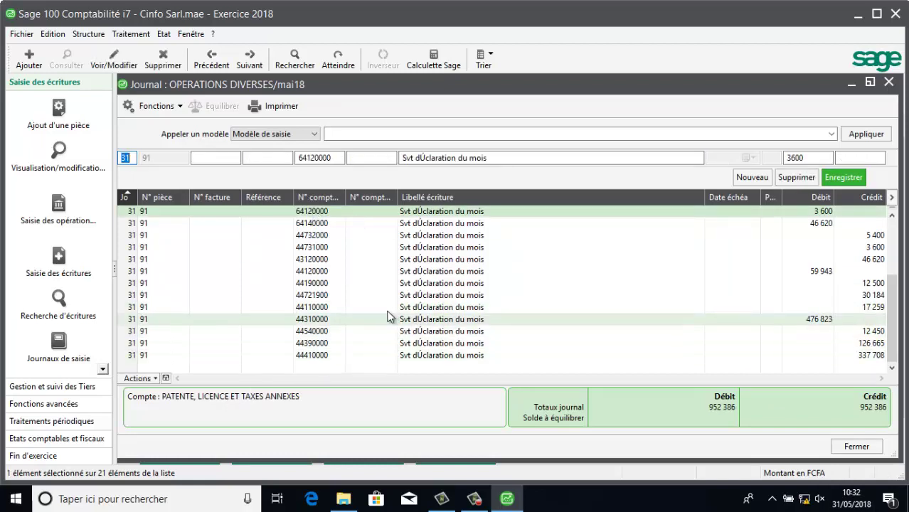
pyautogui.click(314, 223)
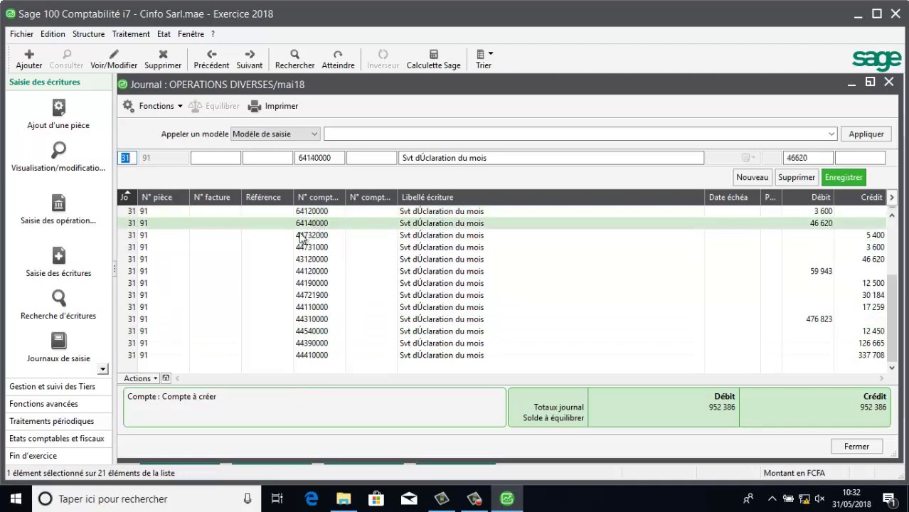
pyautogui.click(326, 271)
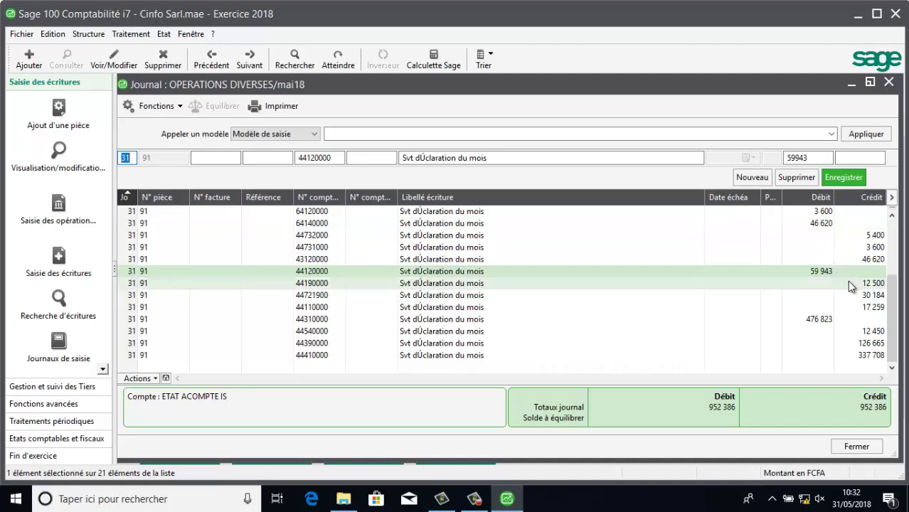
pyautogui.click(814, 323)
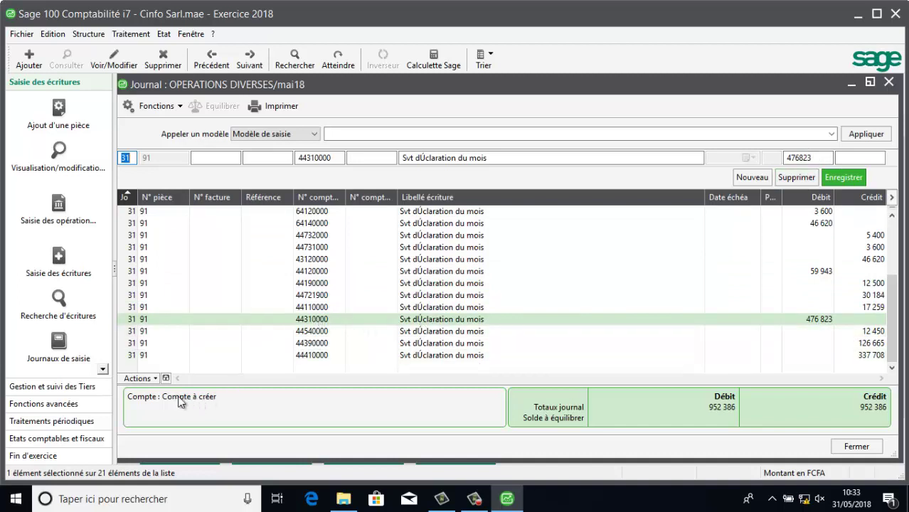
pyautogui.click(328, 332)
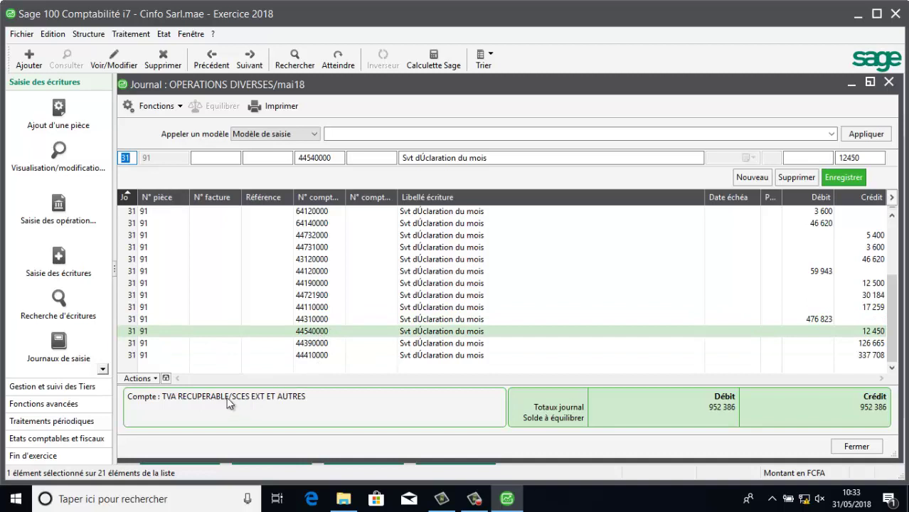
pyautogui.click(317, 344)
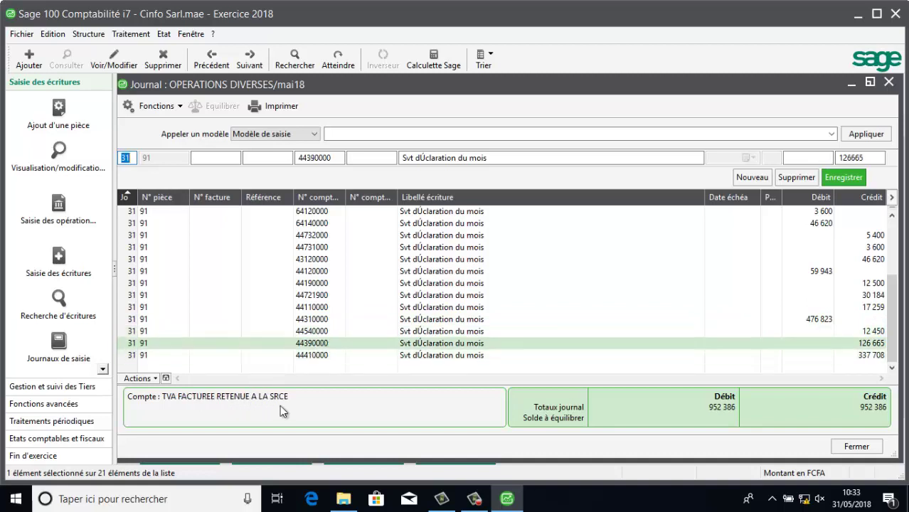
pyautogui.click(874, 354)
pyautogui.click(872, 343)
pyautogui.click(869, 332)
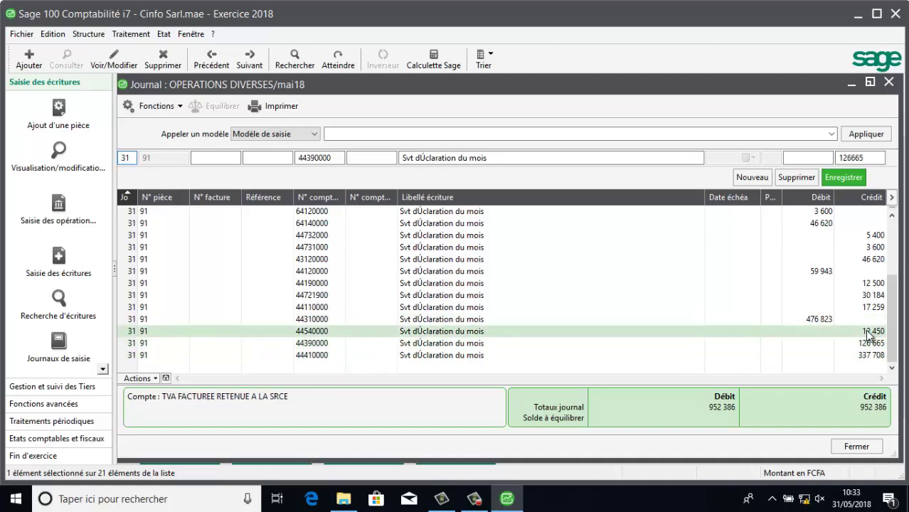